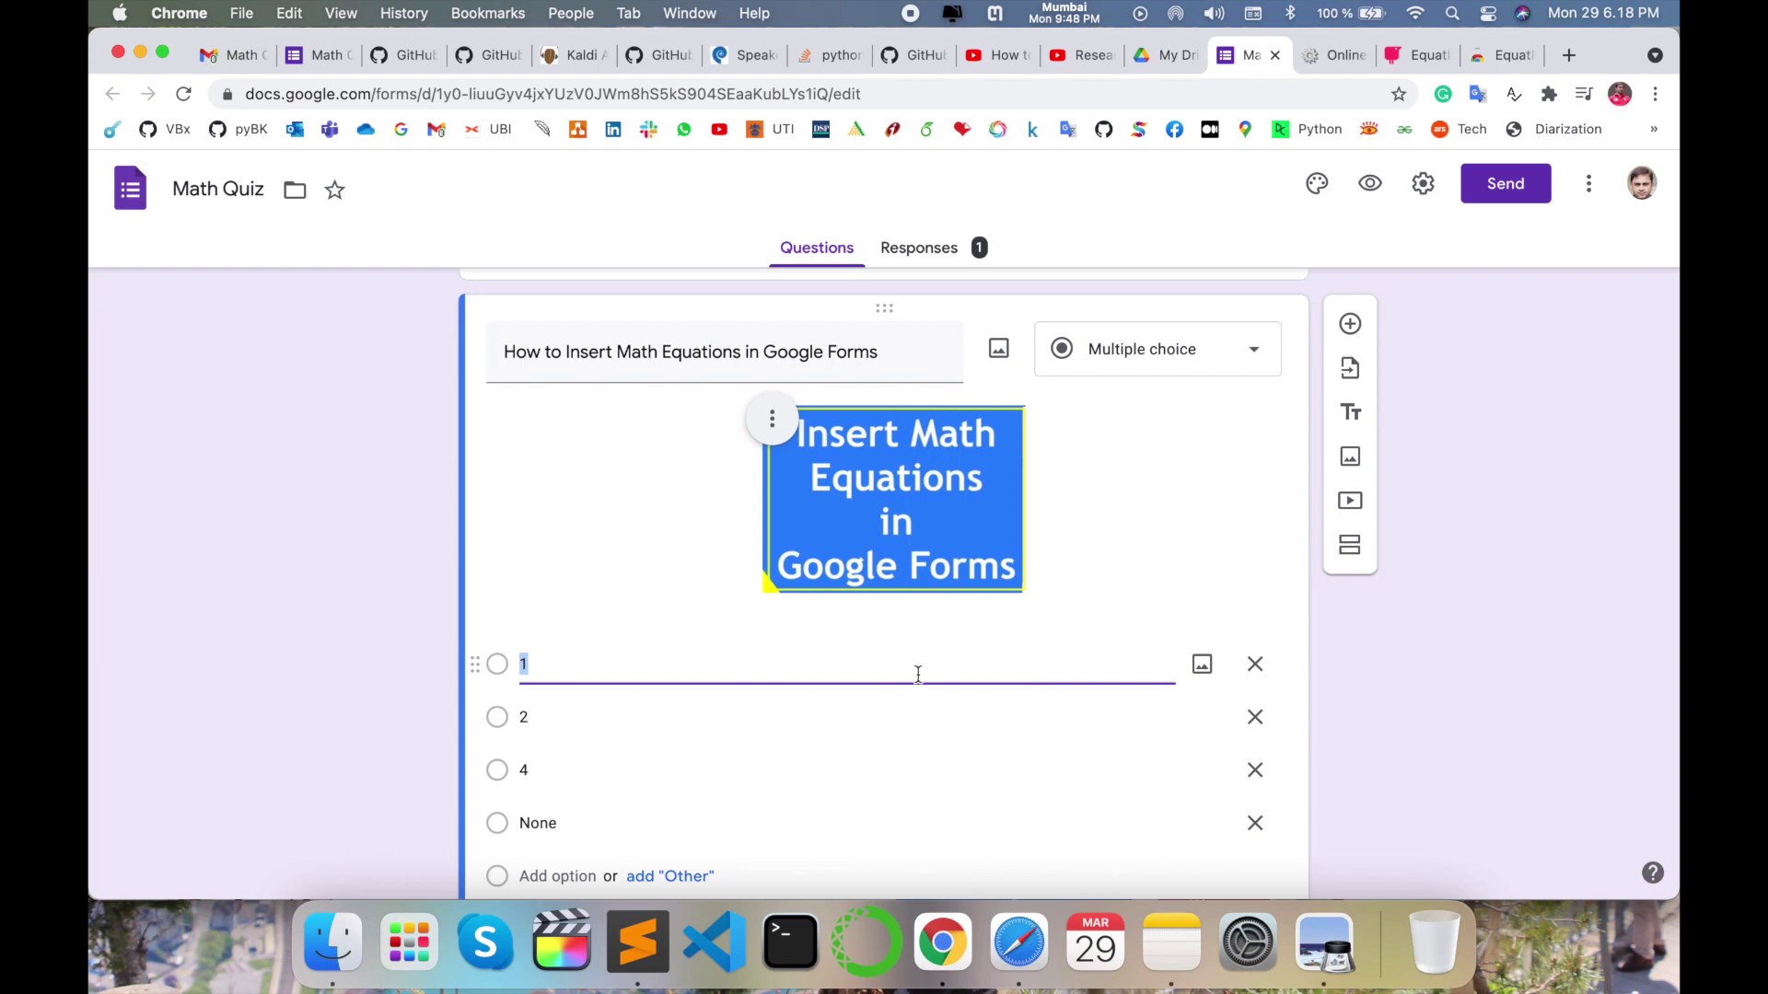
Enter x^{2}+y^{2}=9 in CodeCogs using the superscript template and render it.
click(1335, 56)
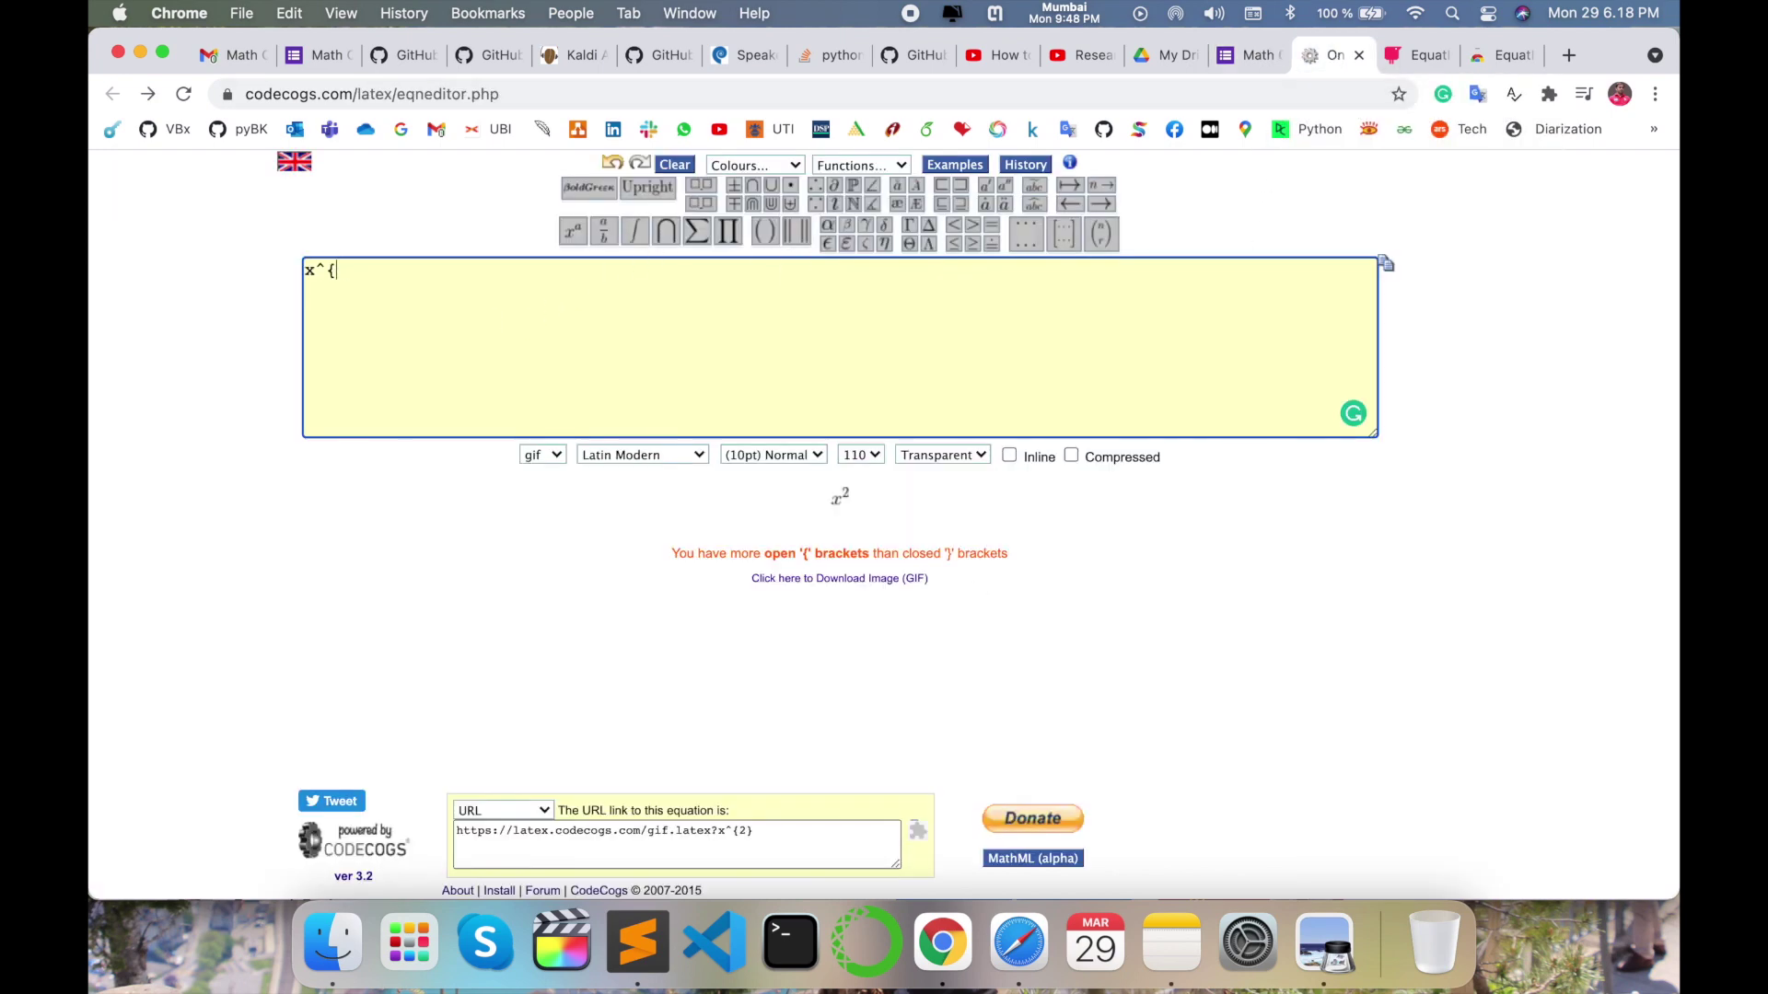
key(BackSpace)
key(BackSpace)
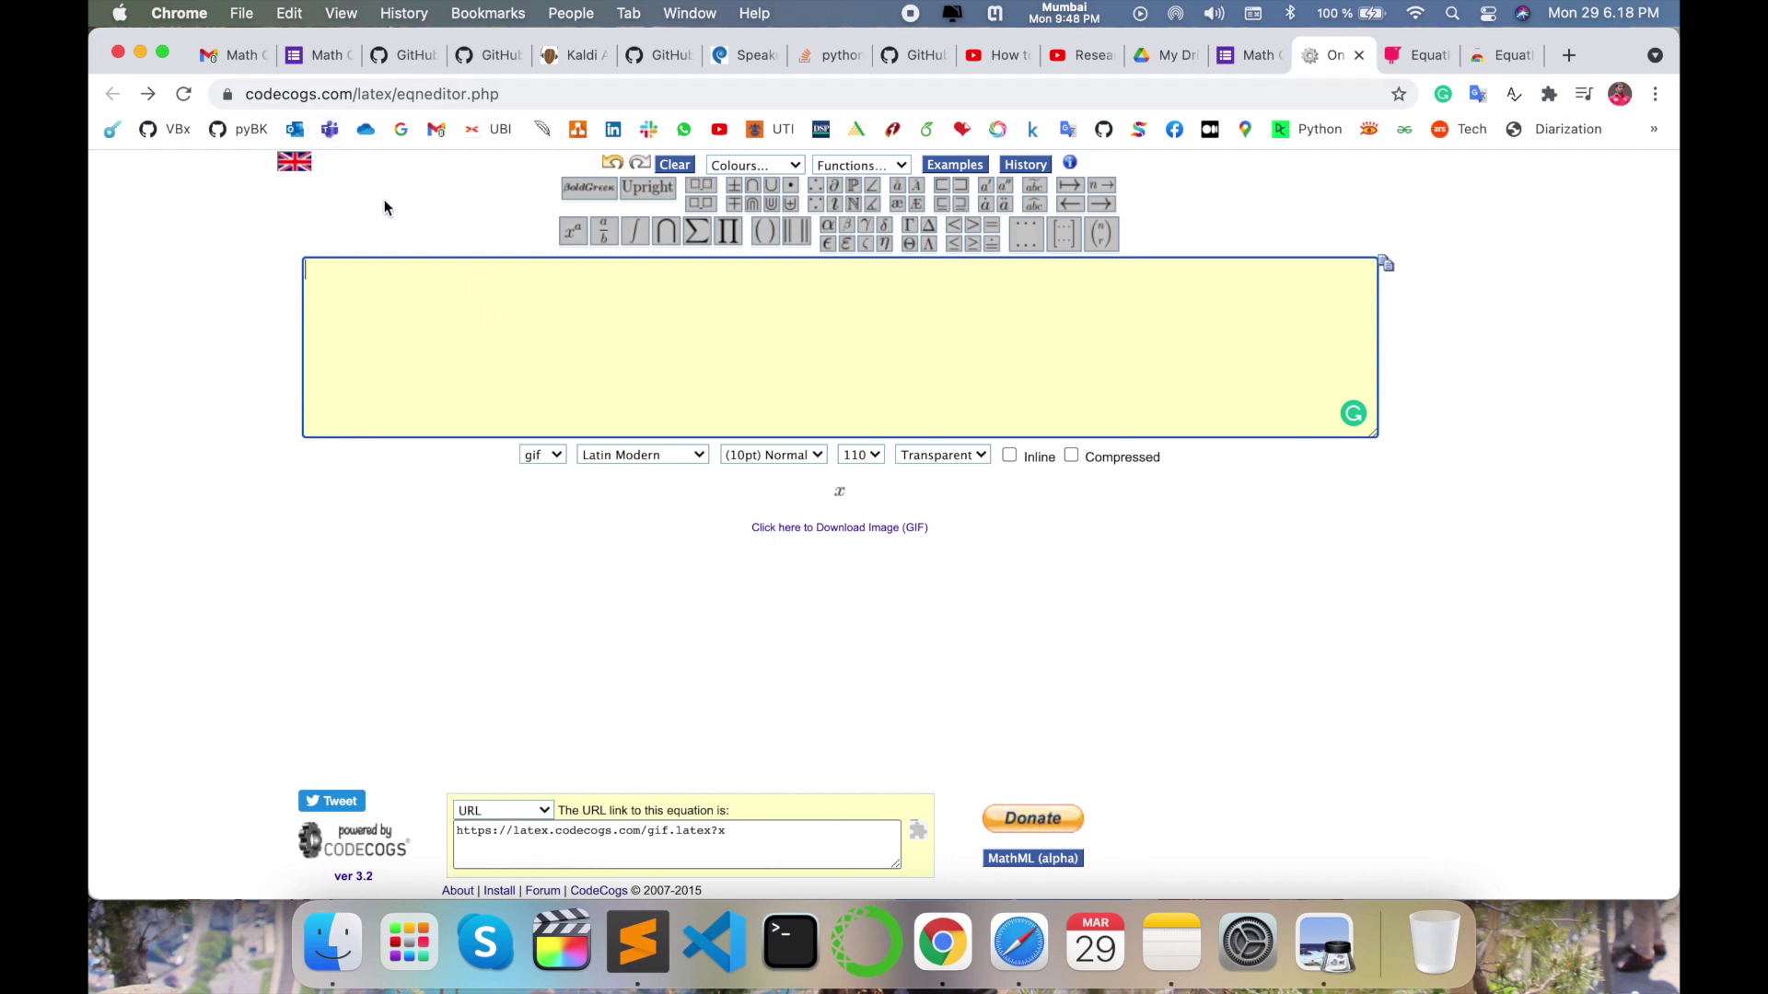
click(405, 276)
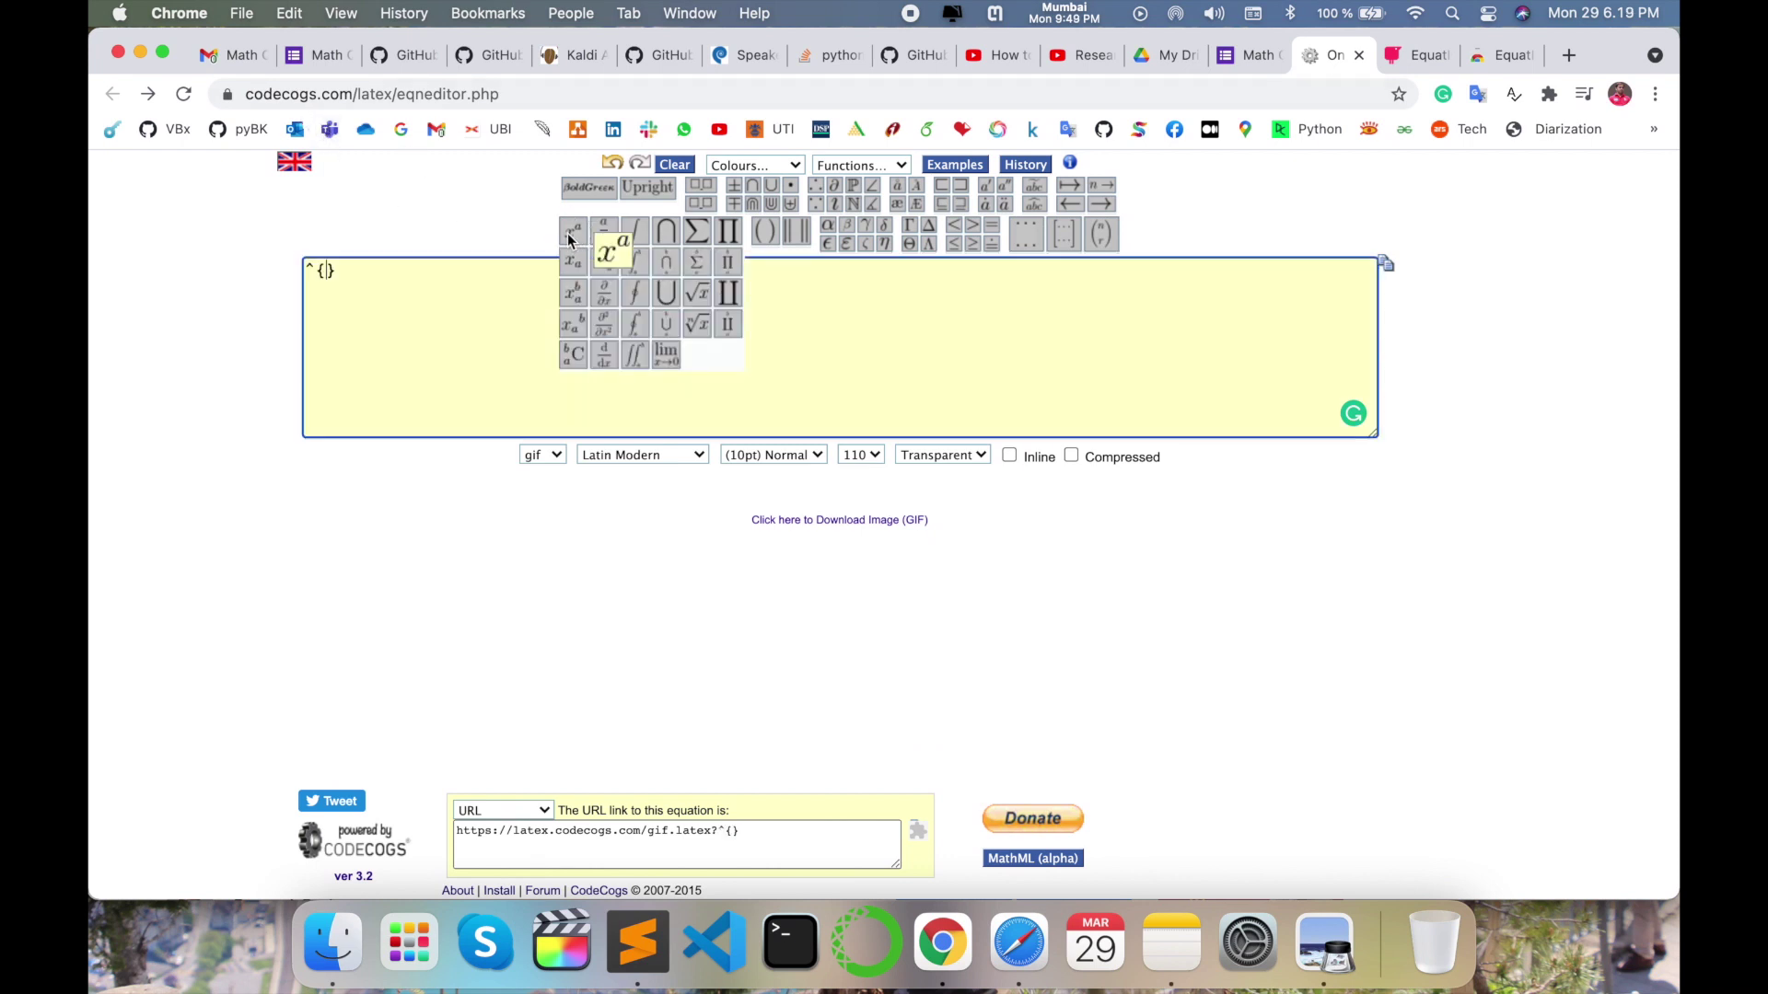
click(608, 251)
text(2}+)
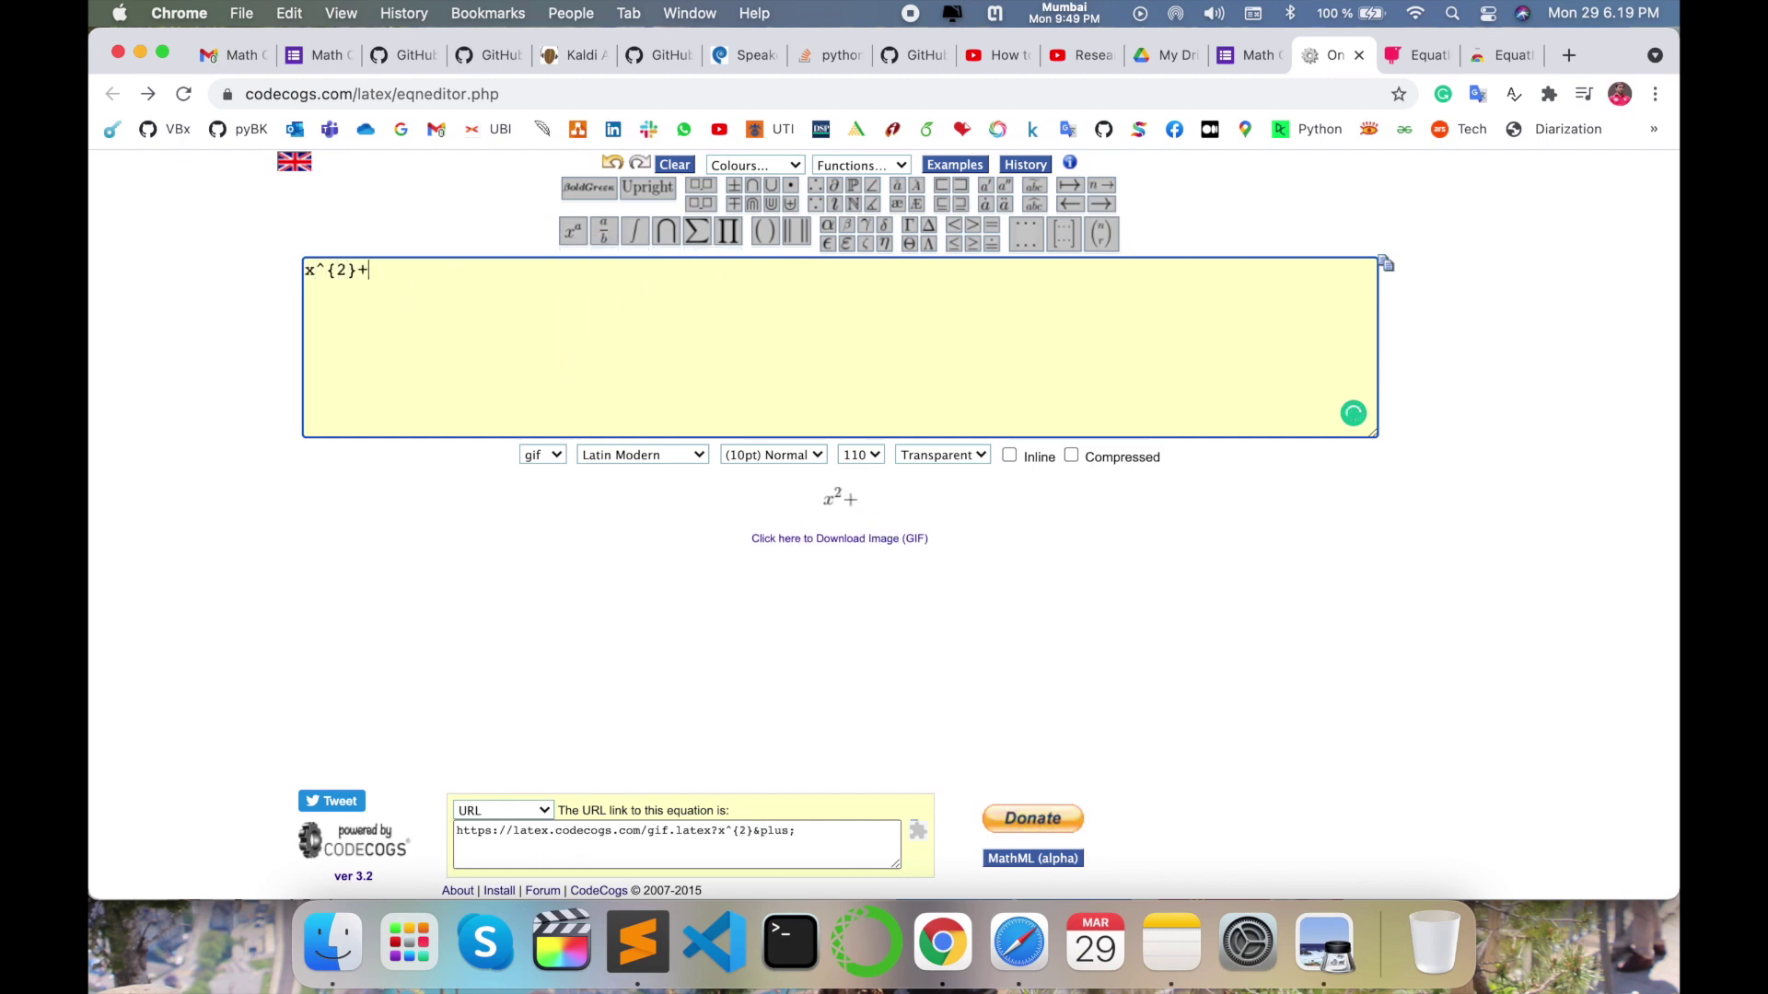
text(y^{2}=9)
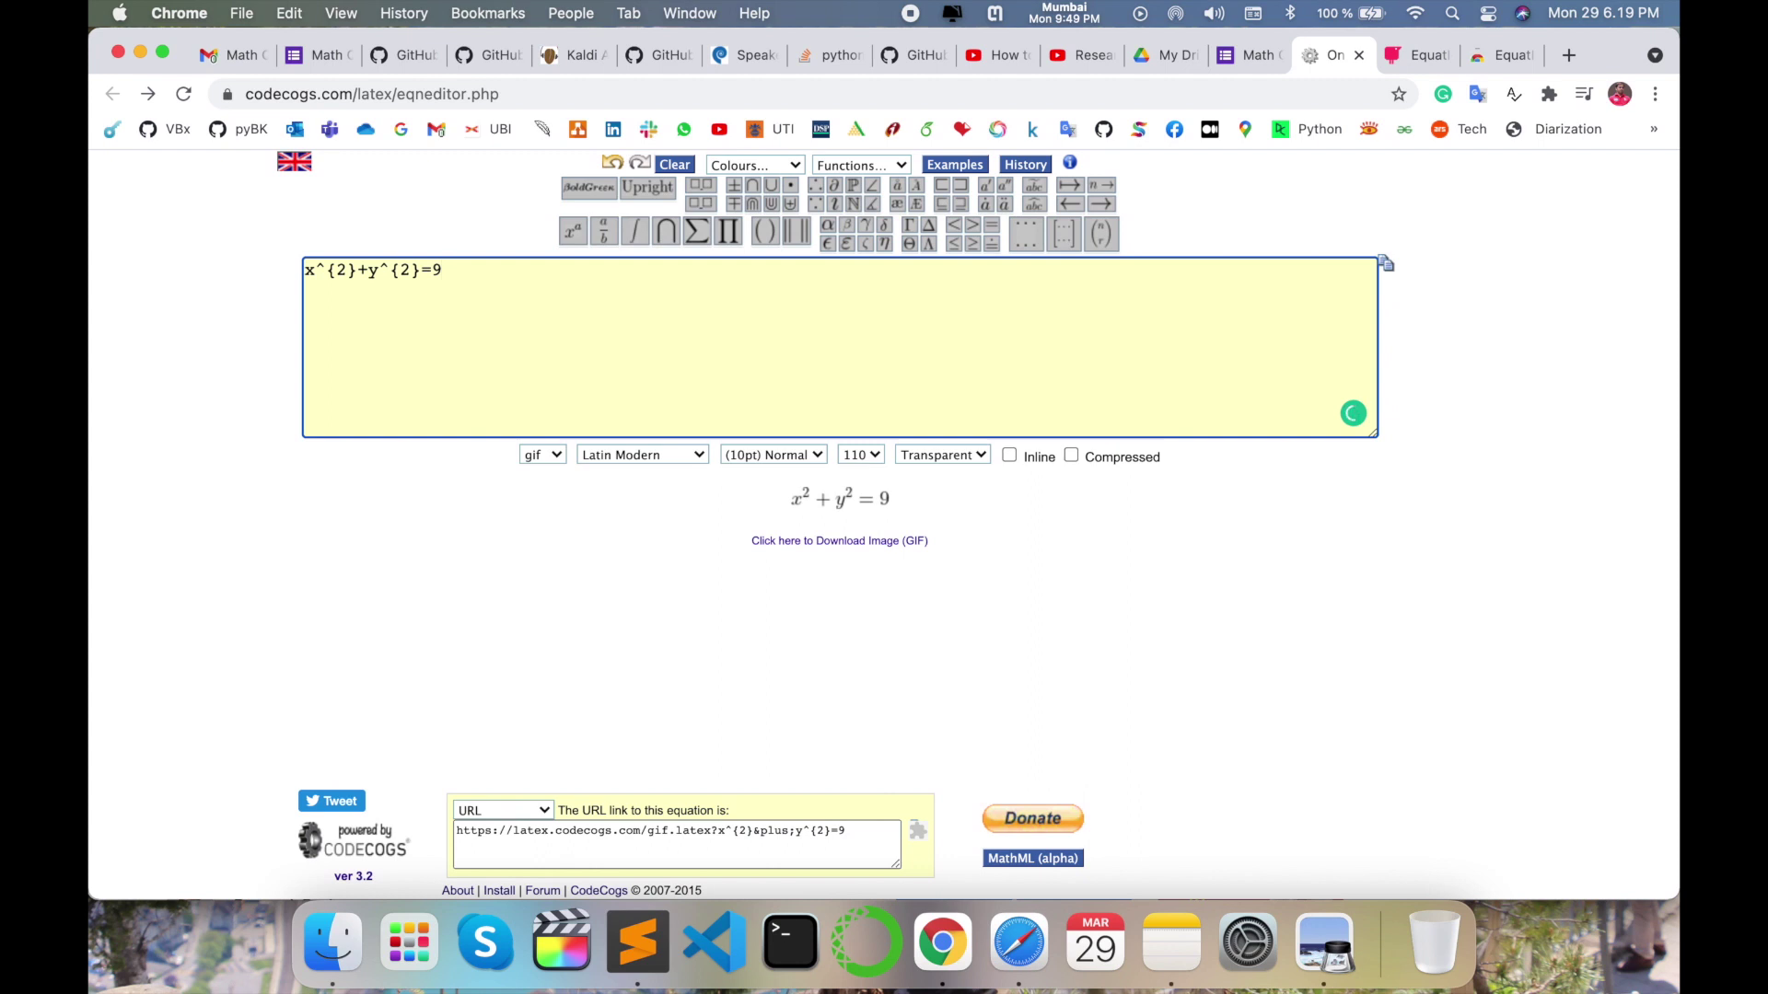
click(850, 497)
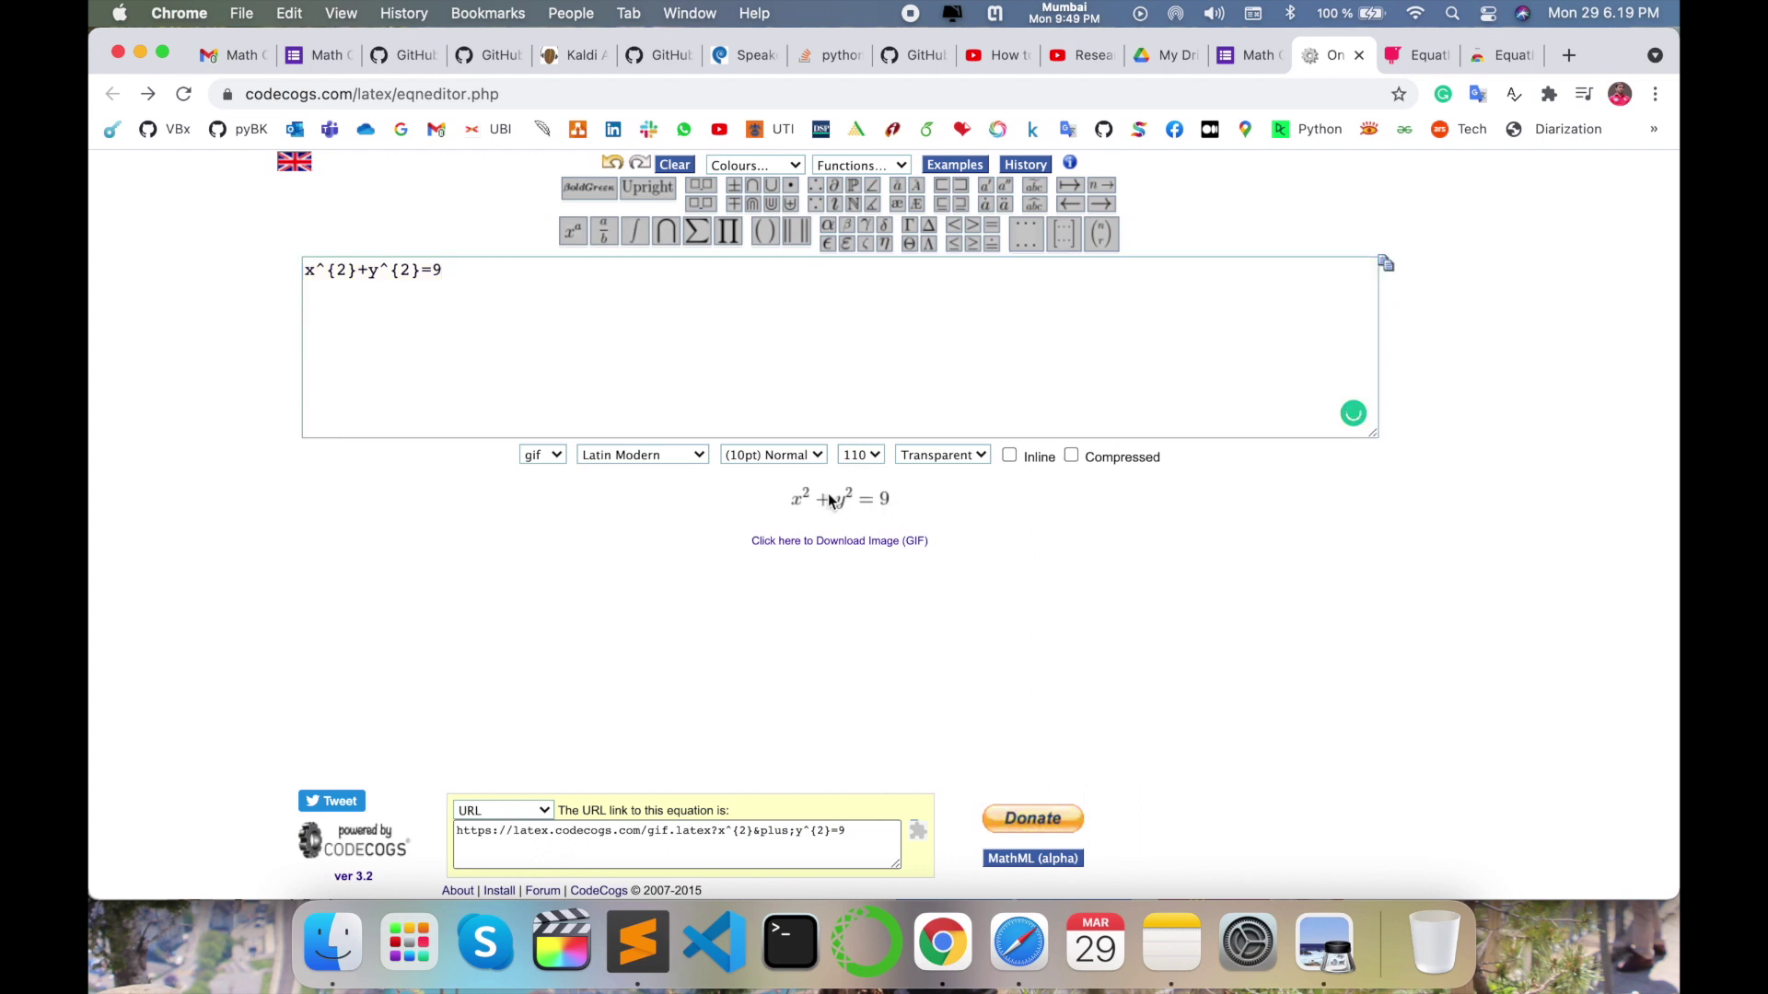
Set the CodeCogs output to URL, select the image link, and return to the form.
click(511, 812)
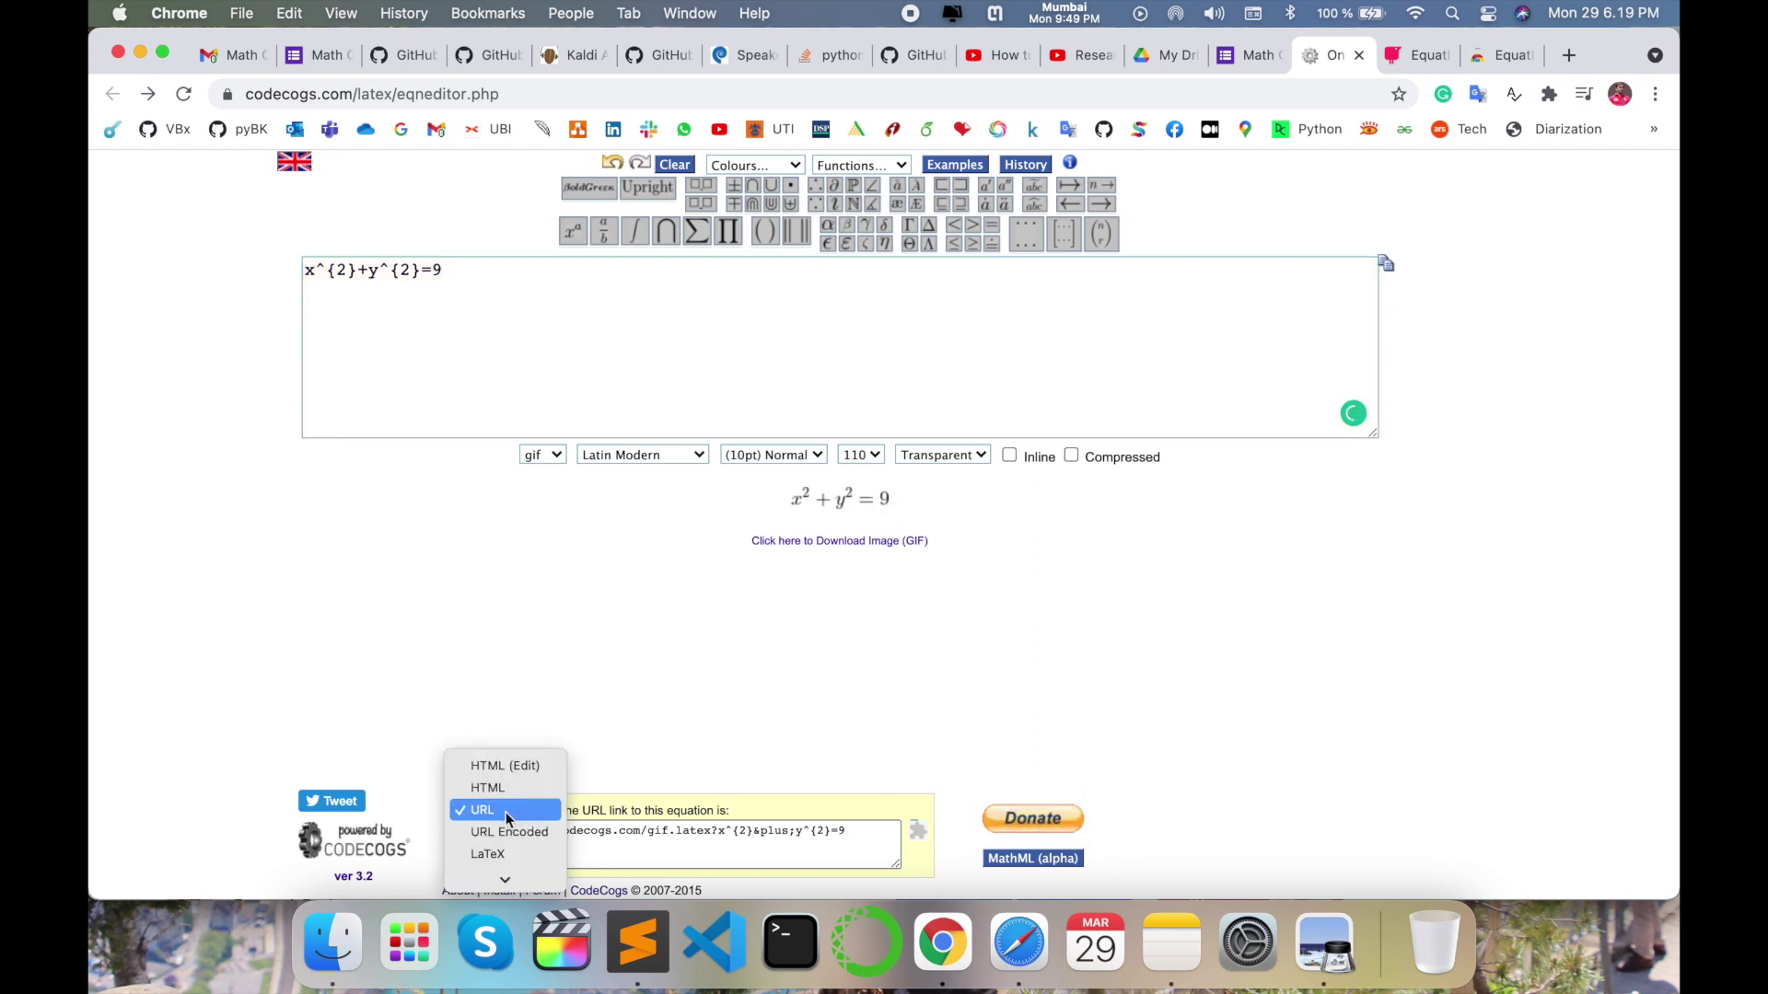
click(487, 787)
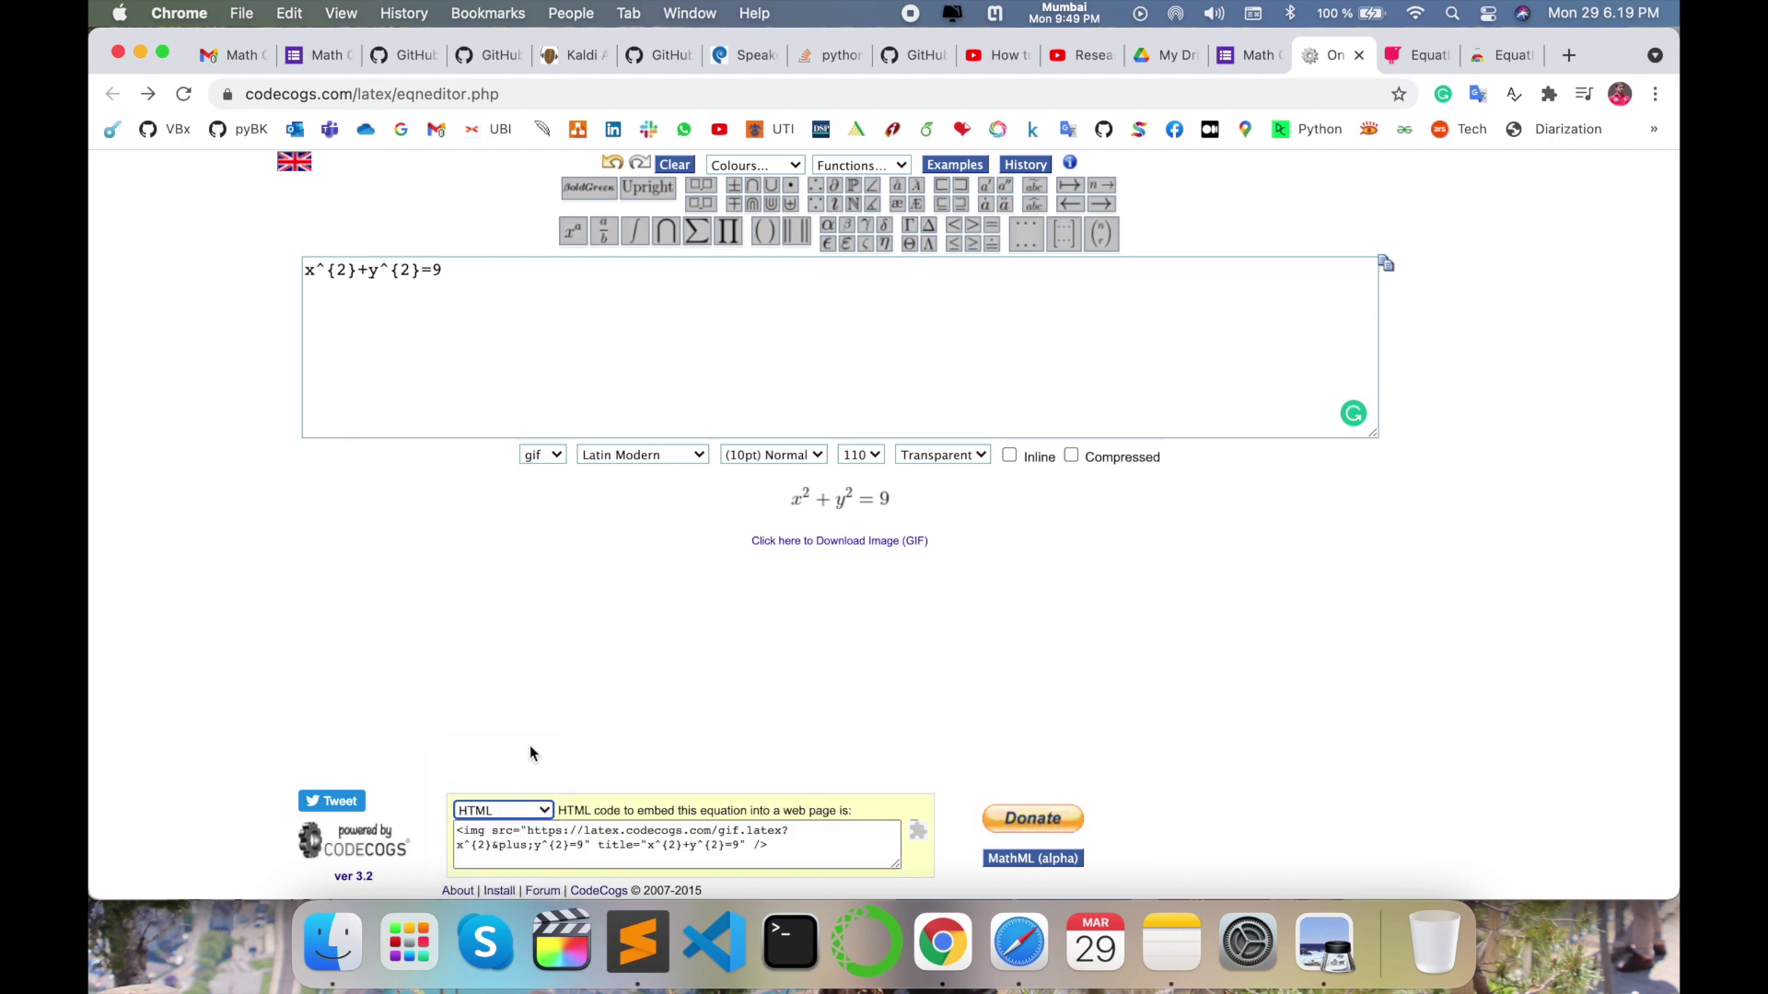
click(534, 811)
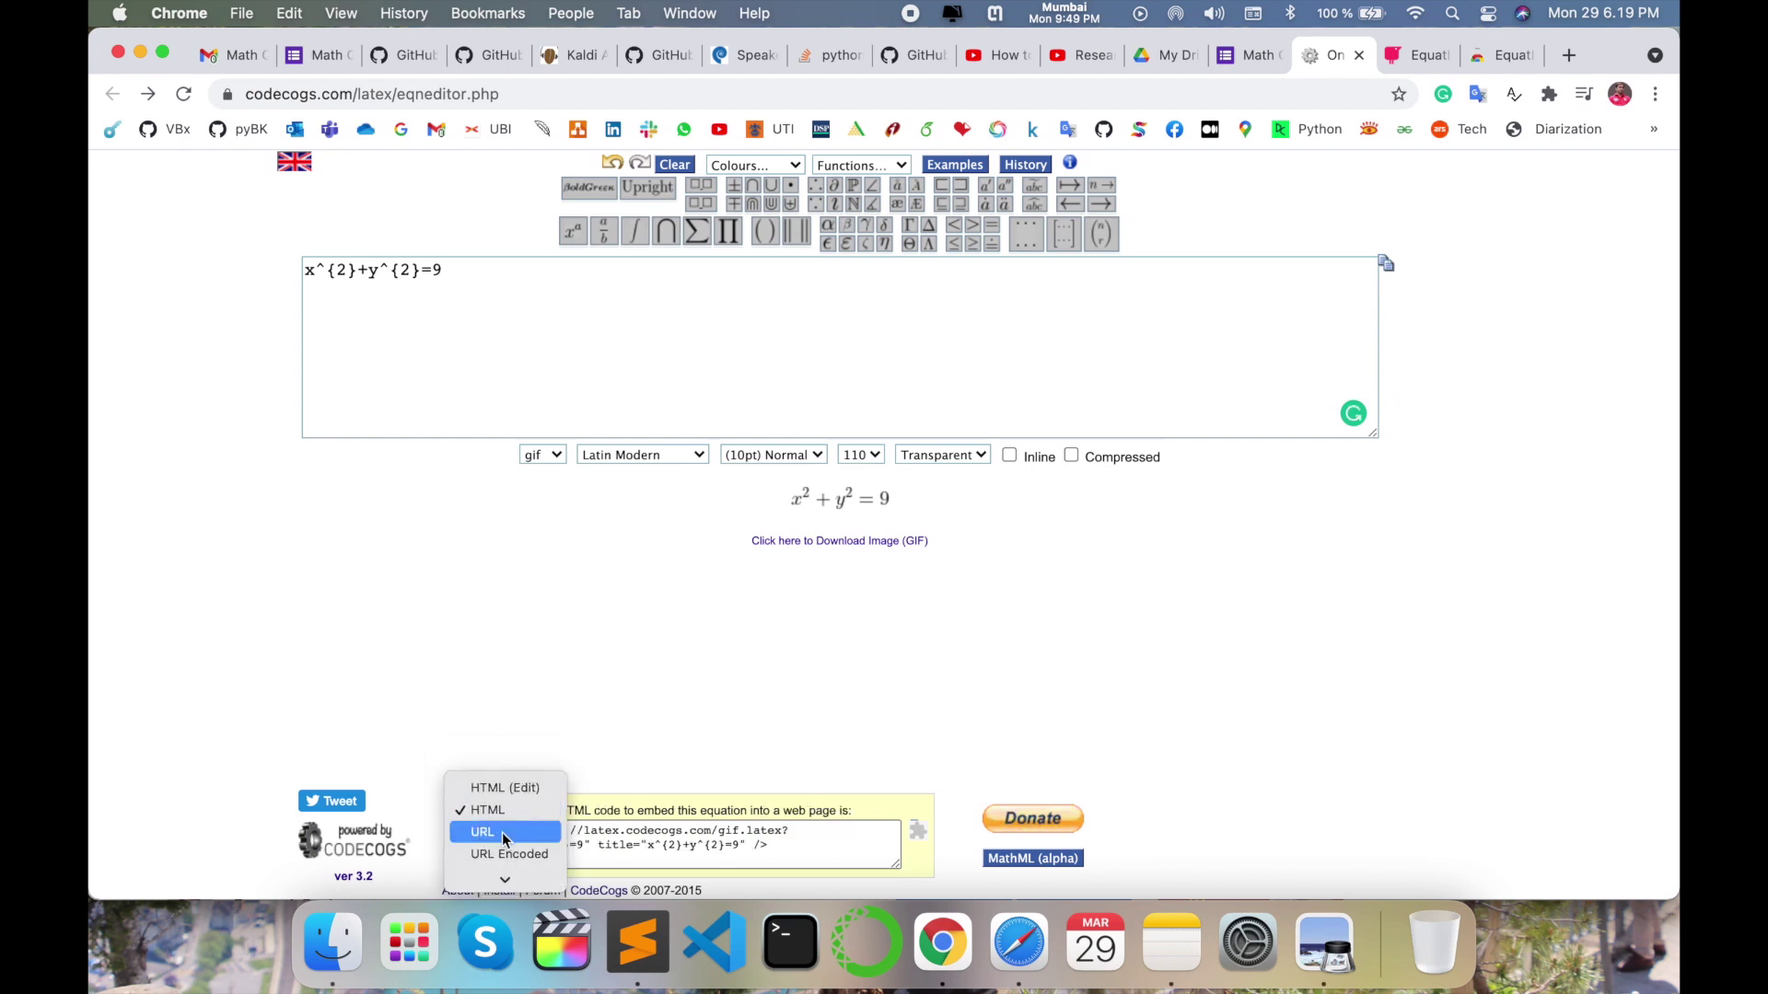
click(518, 830)
click(534, 835)
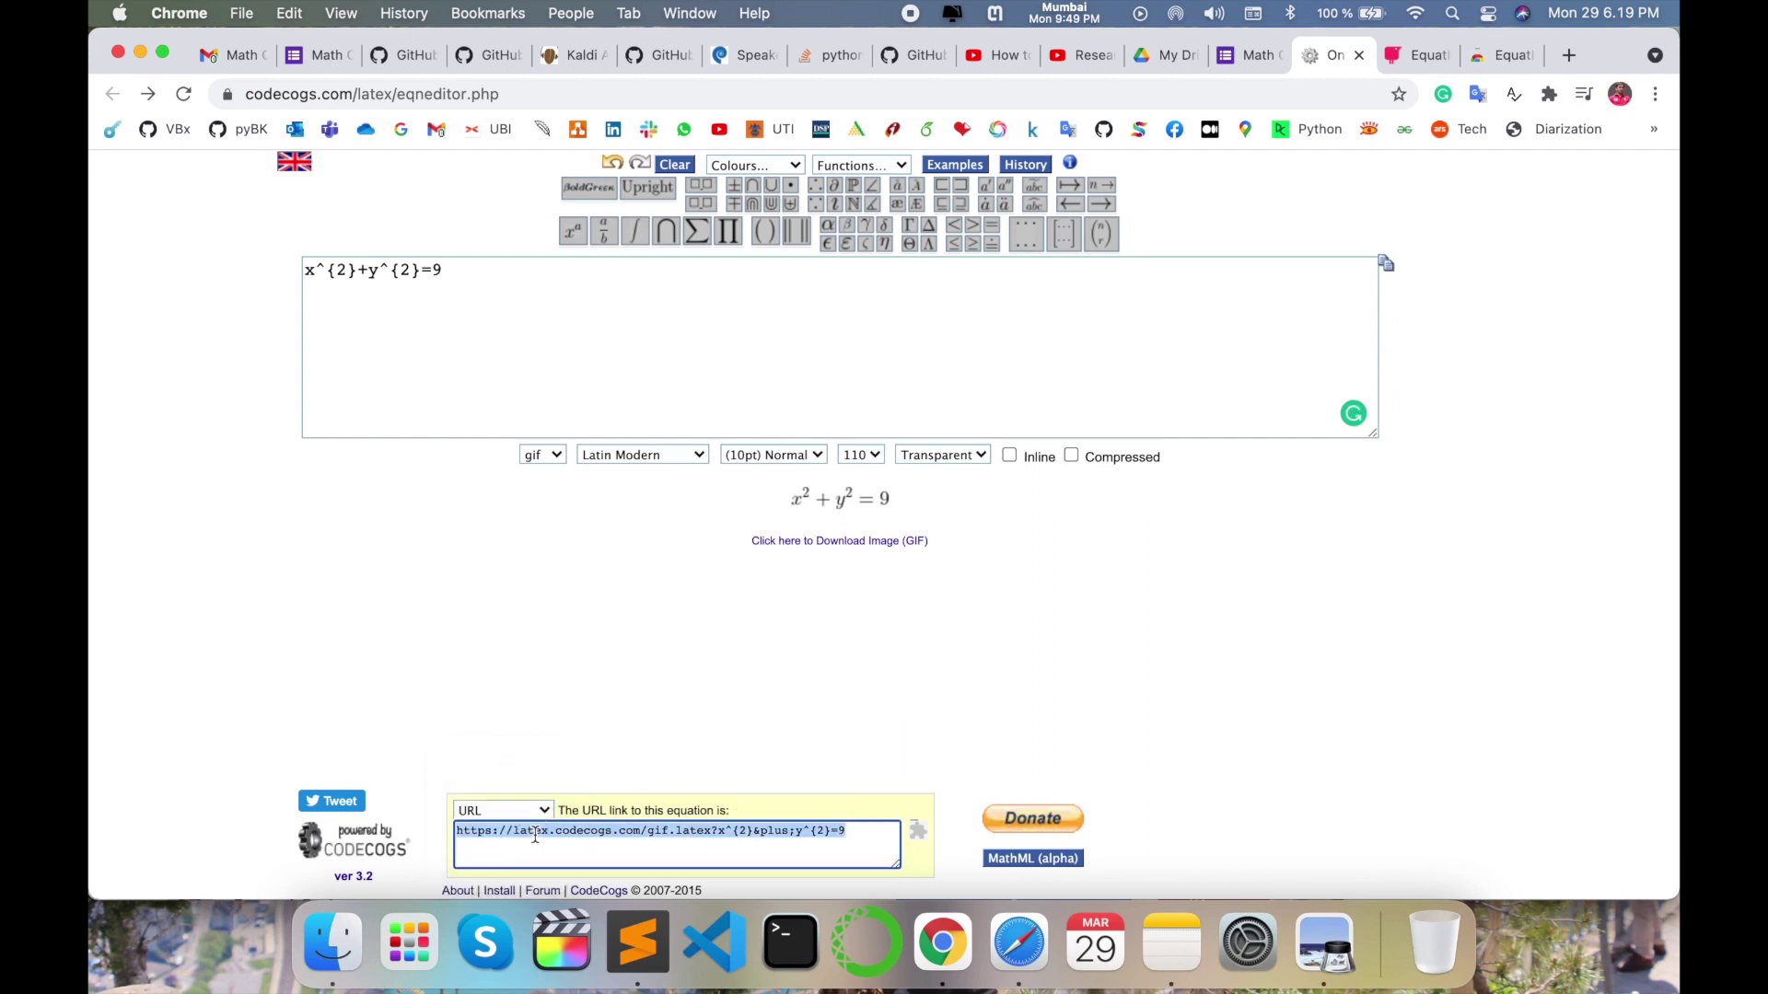
click(1250, 56)
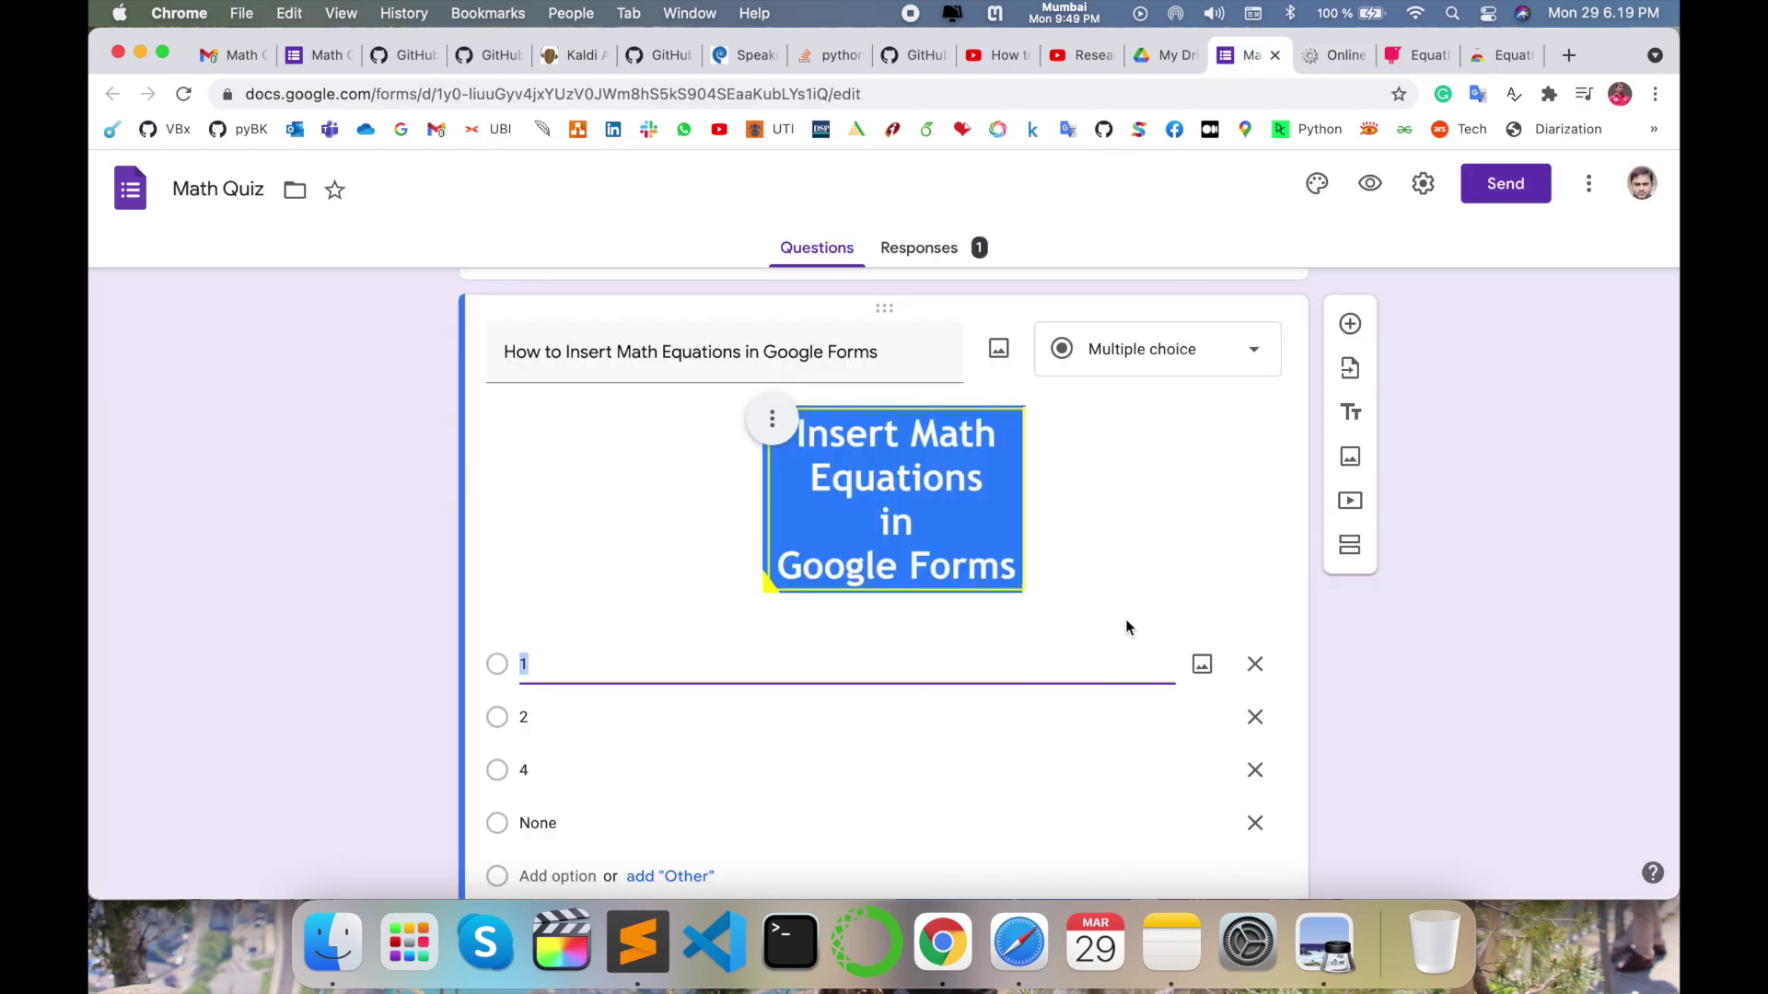
scroll(1125, 626, down, 3)
scroll(959, 577, up, 3)
mouse_move(829, 664)
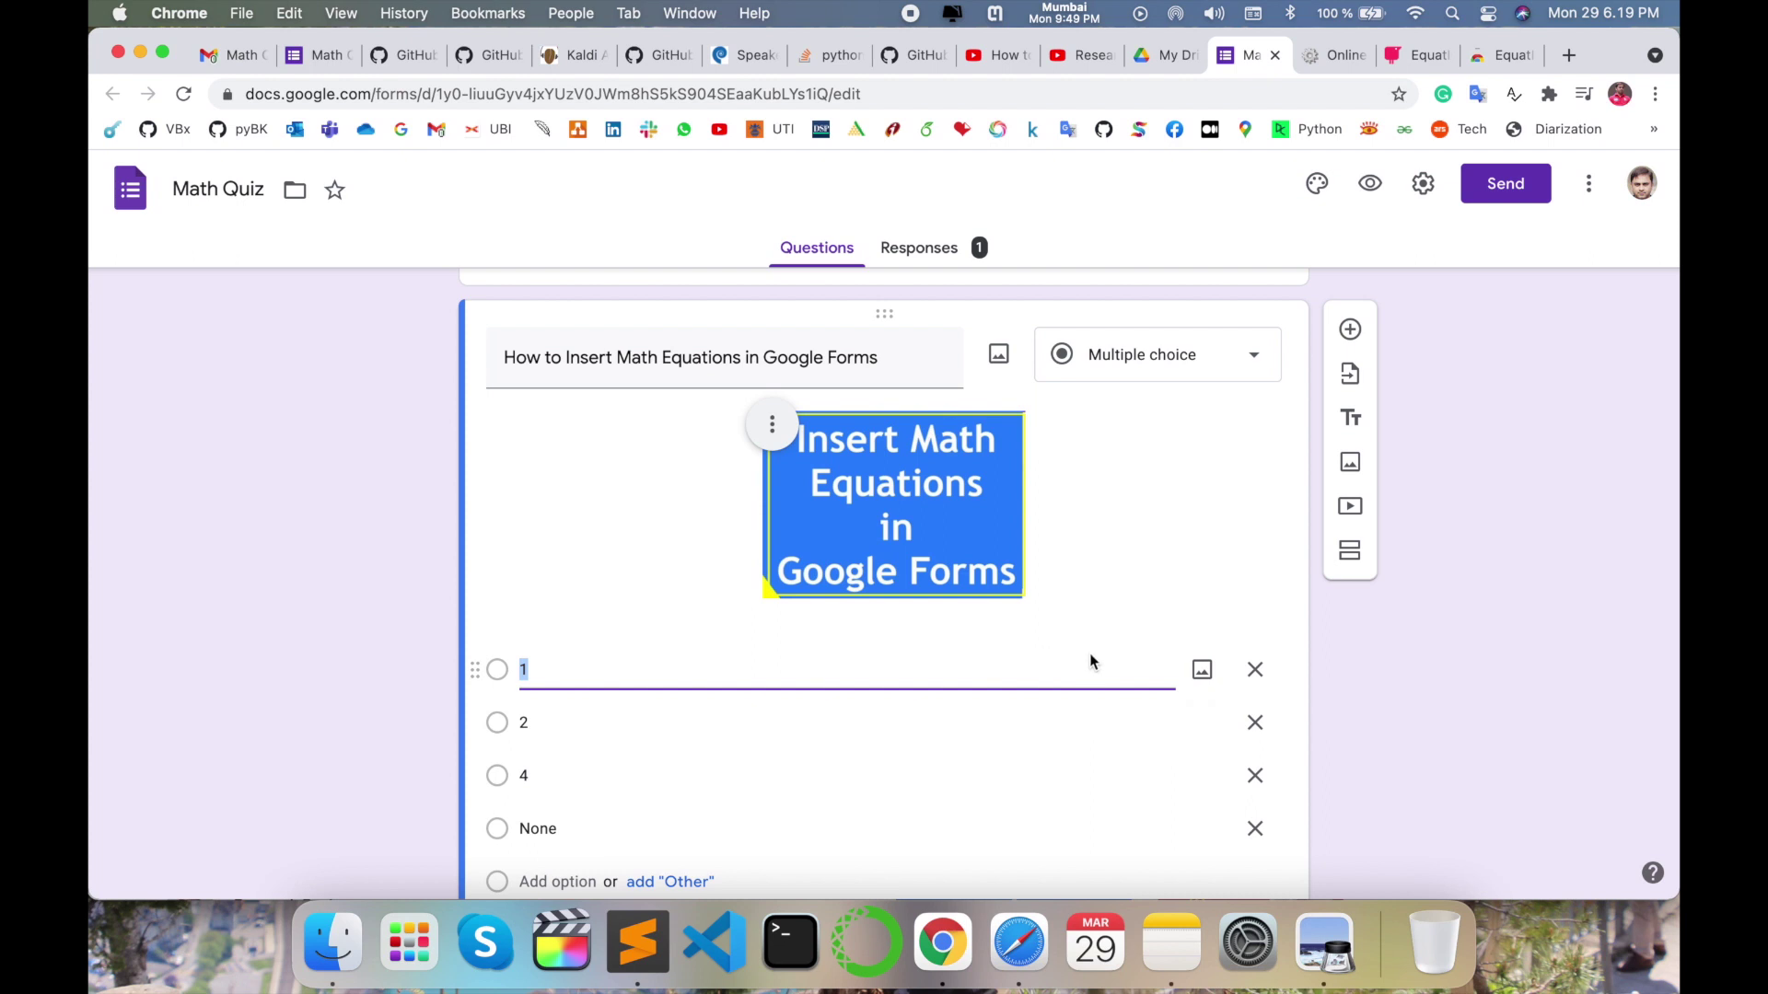
Insert the pasted CodeCogs x²+y²=9 image by URL under answer option 1.
click(1203, 670)
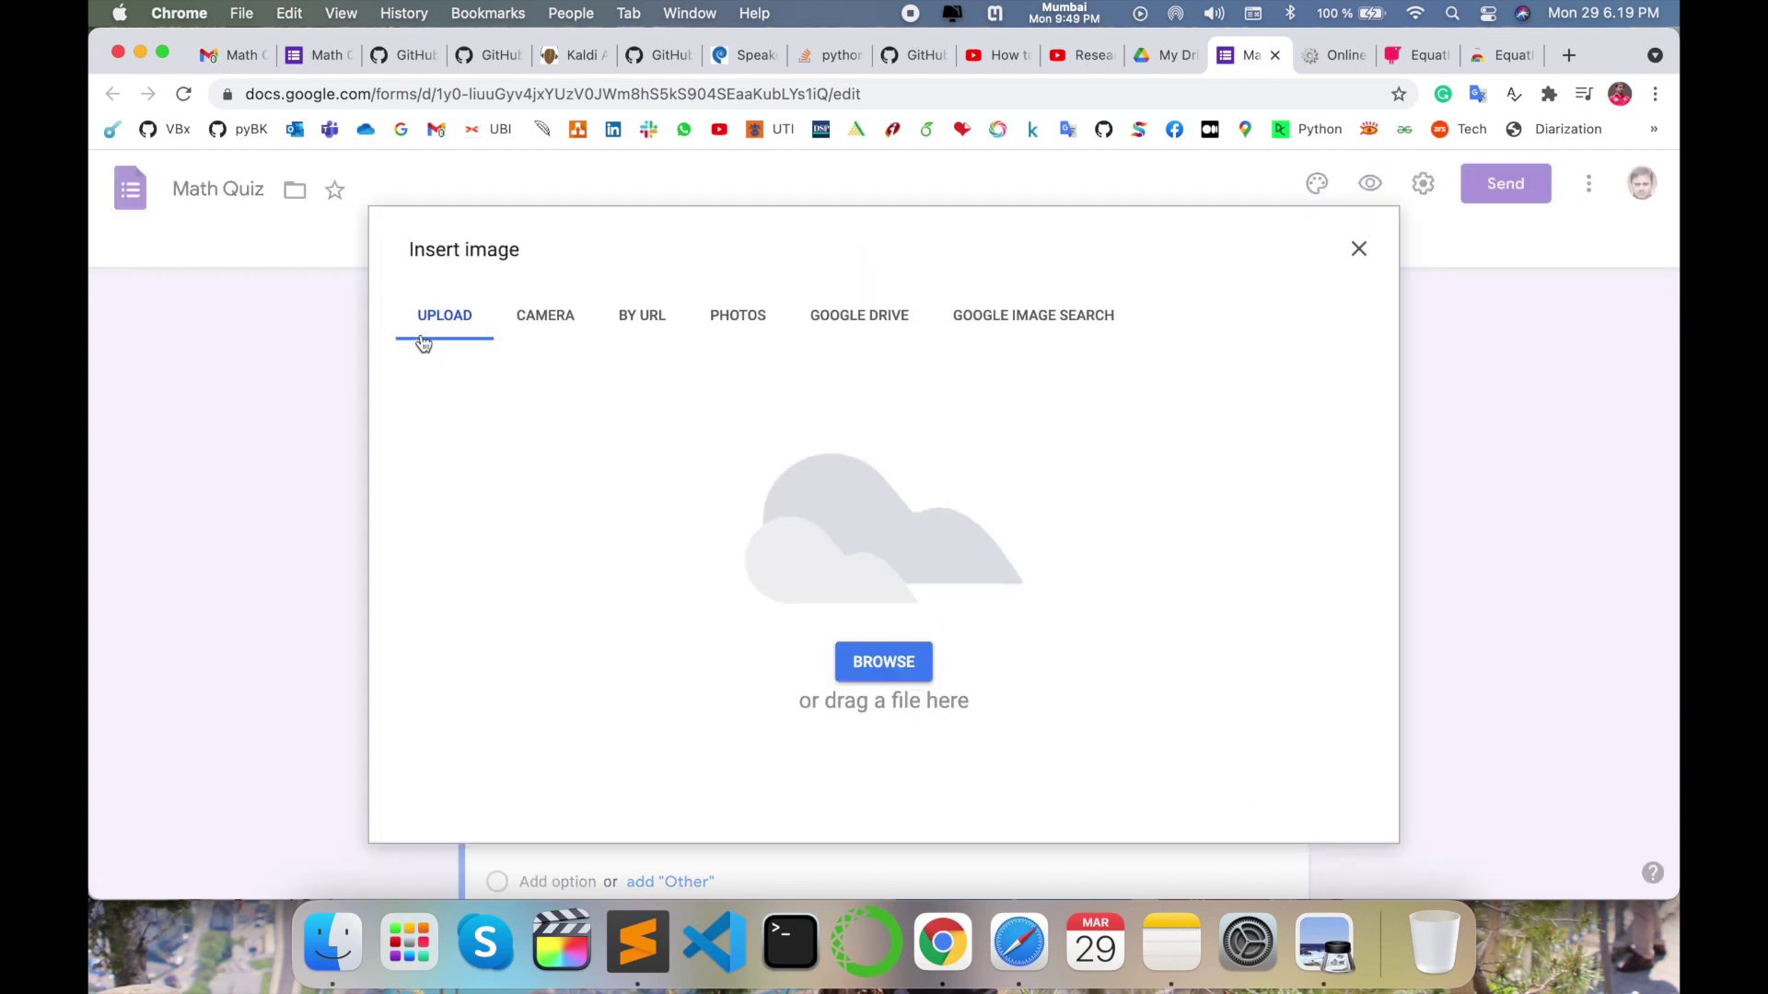
click(640, 335)
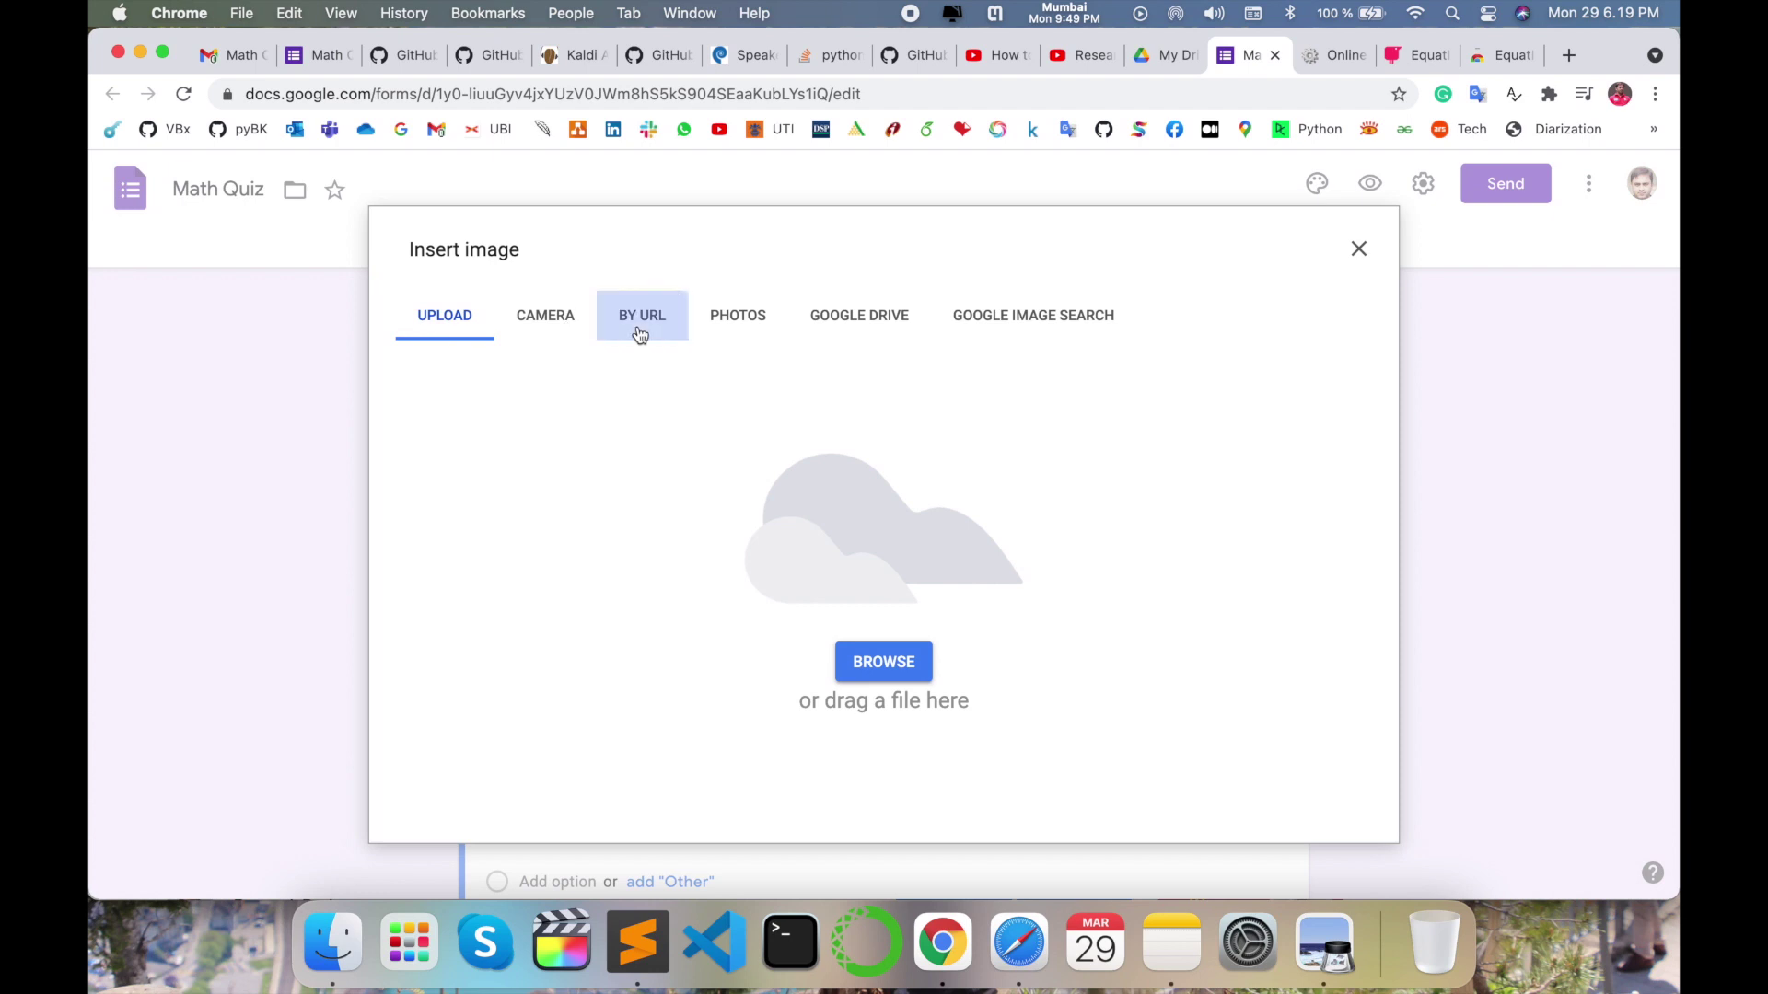
click(732, 425)
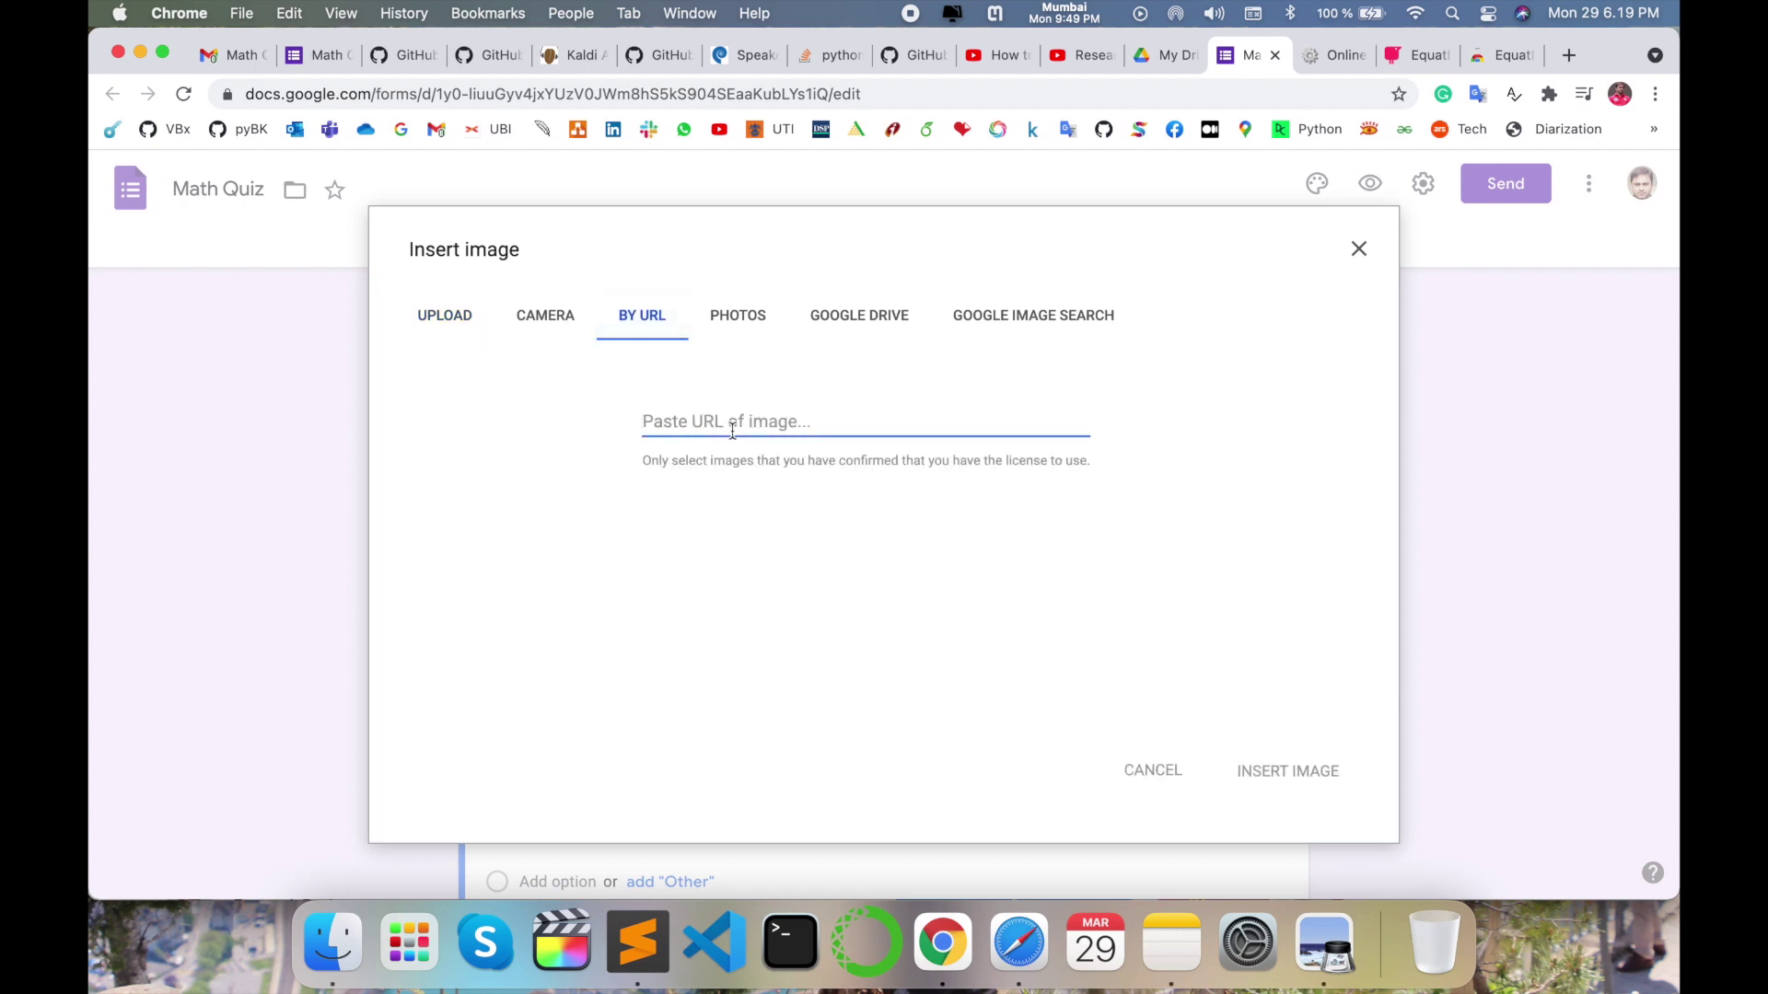
text(https://latex.codecogs.com/gif.latex?x^{2}&plus;y^{2}=9)
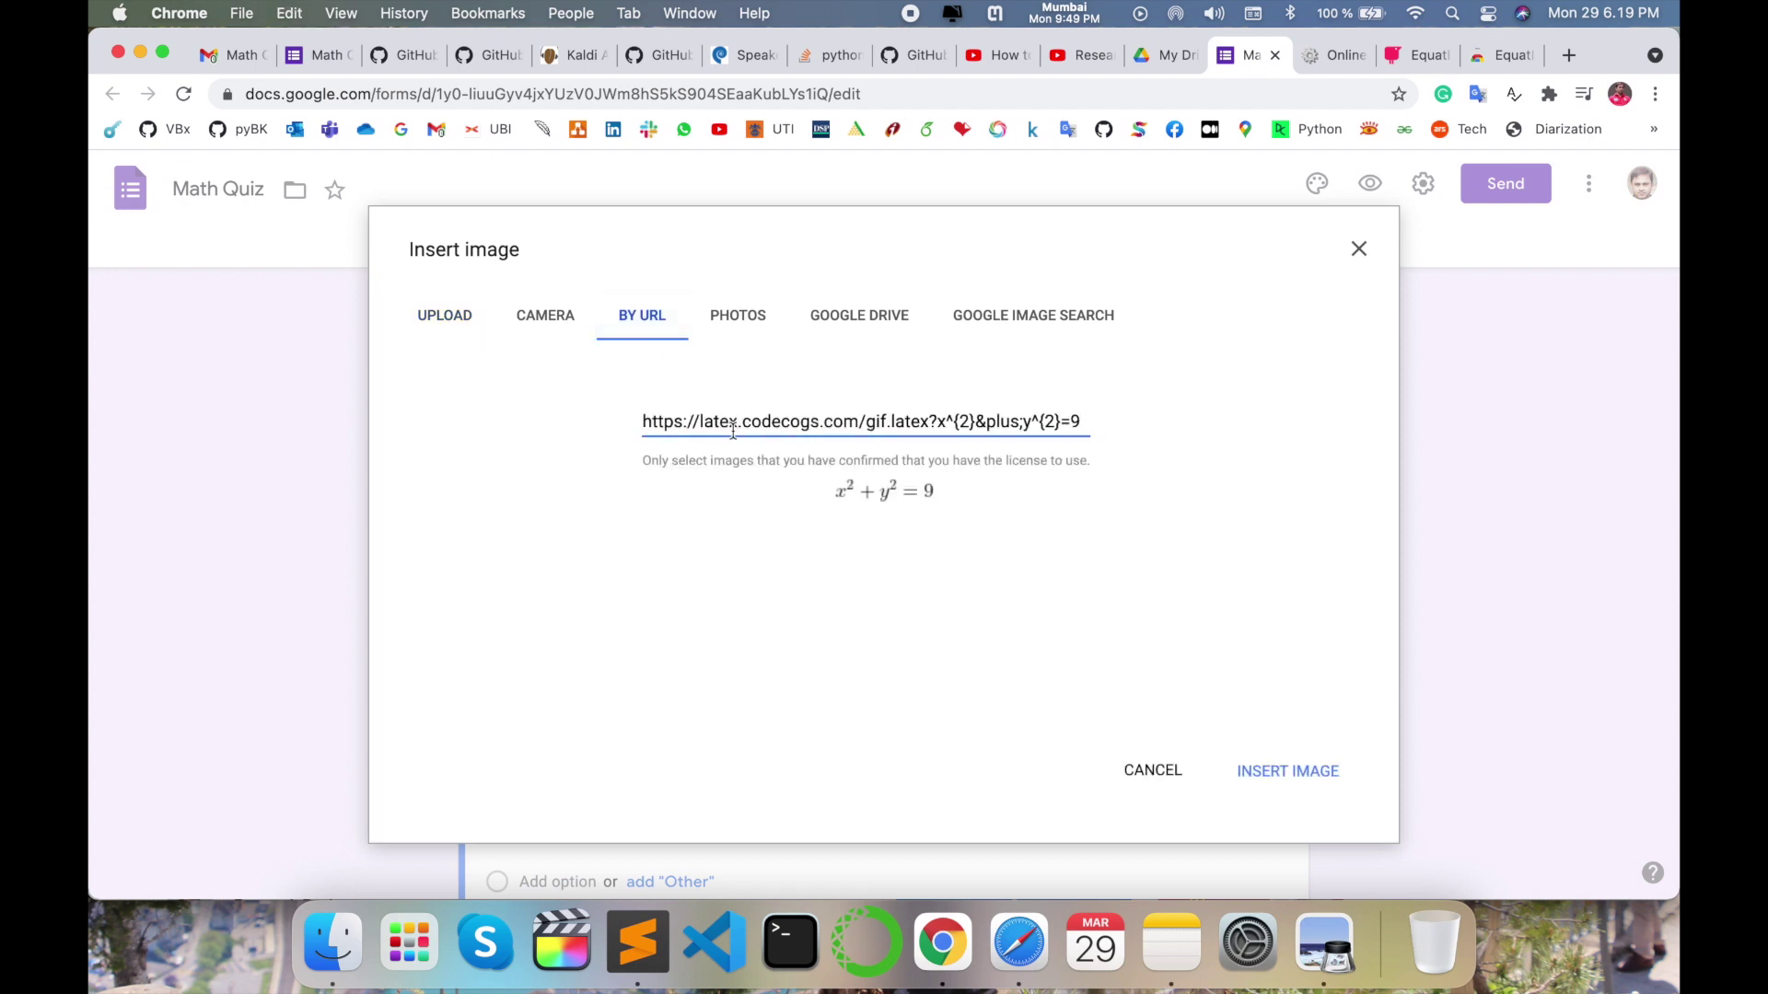
click(1287, 770)
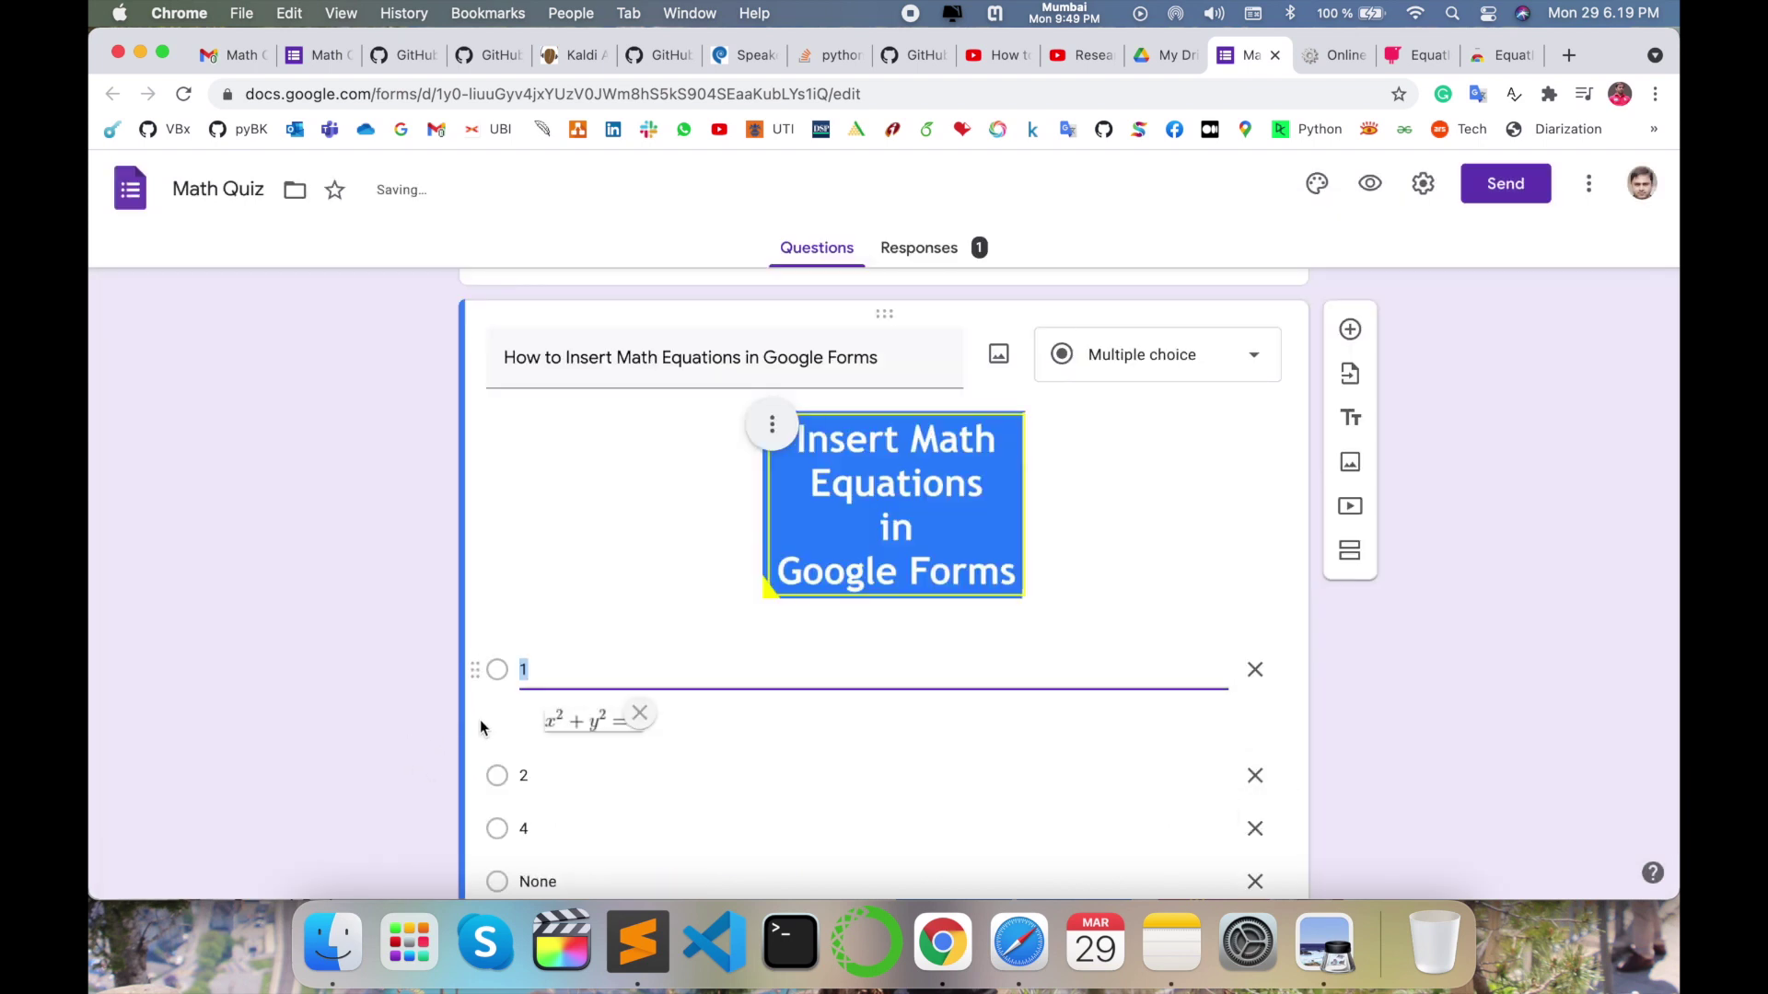
scroll(480, 720, down, 3)
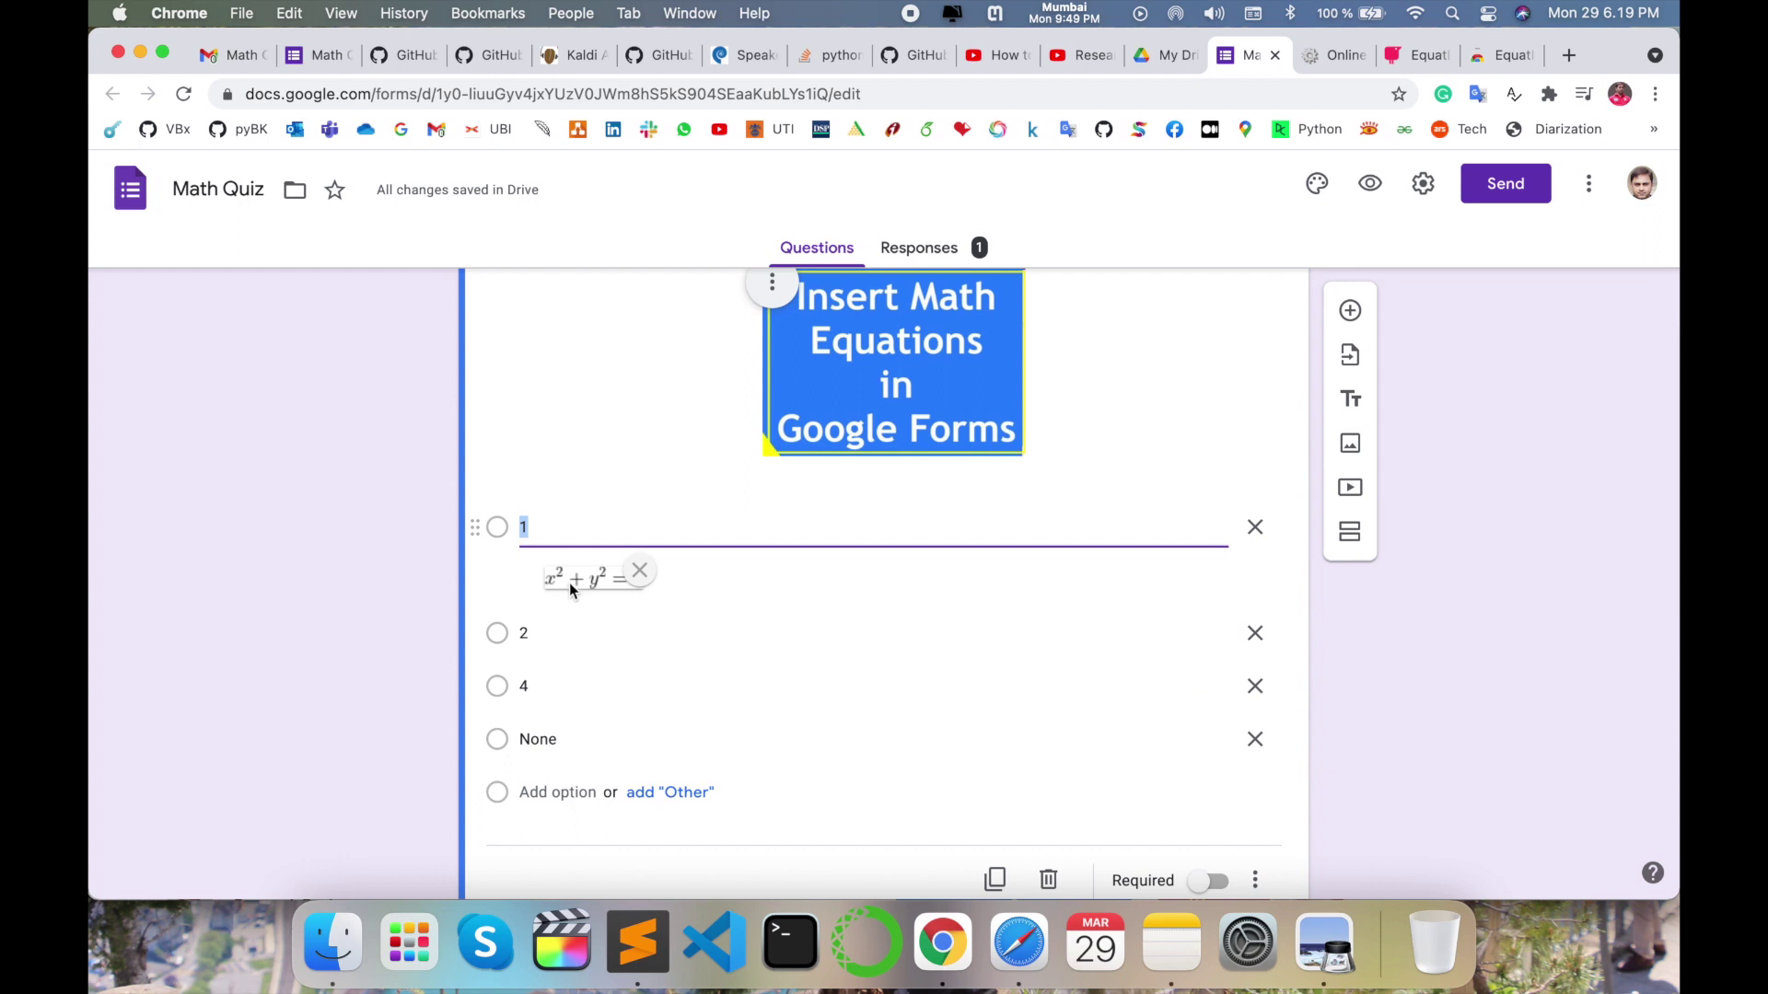
click(699, 636)
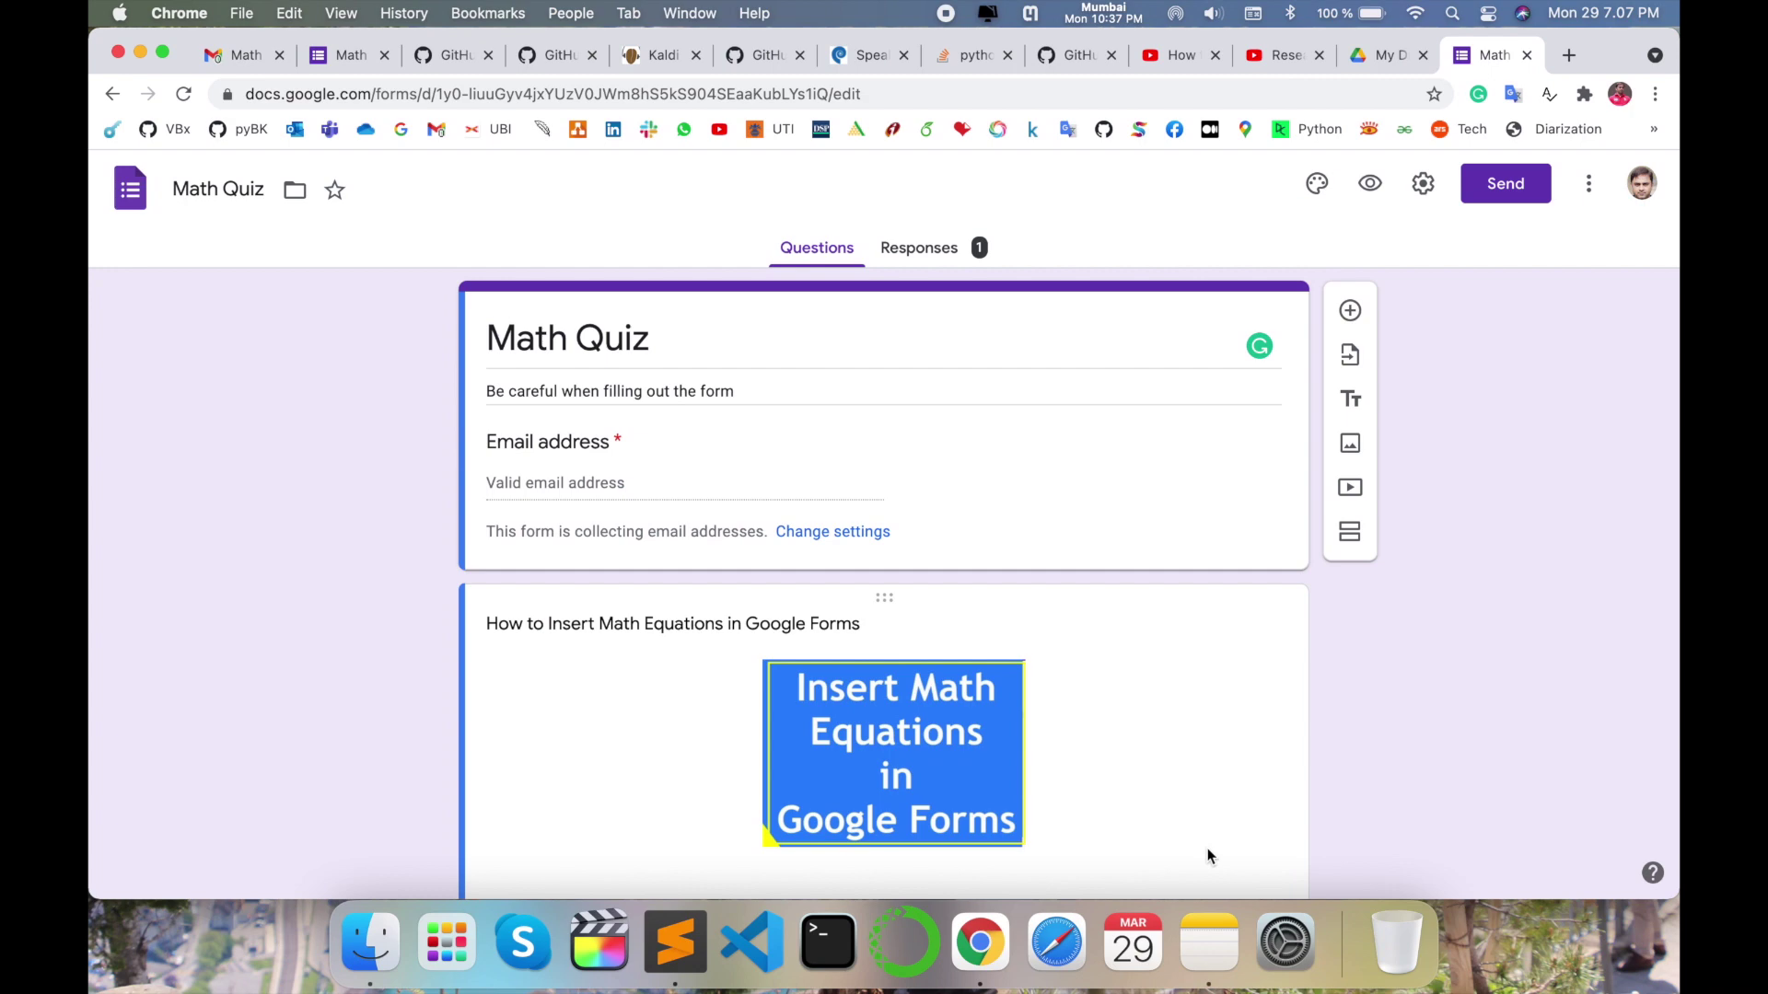
Search the Web Store for 'Math made digital' and add EquatIO to Chrome.
click(1569, 55)
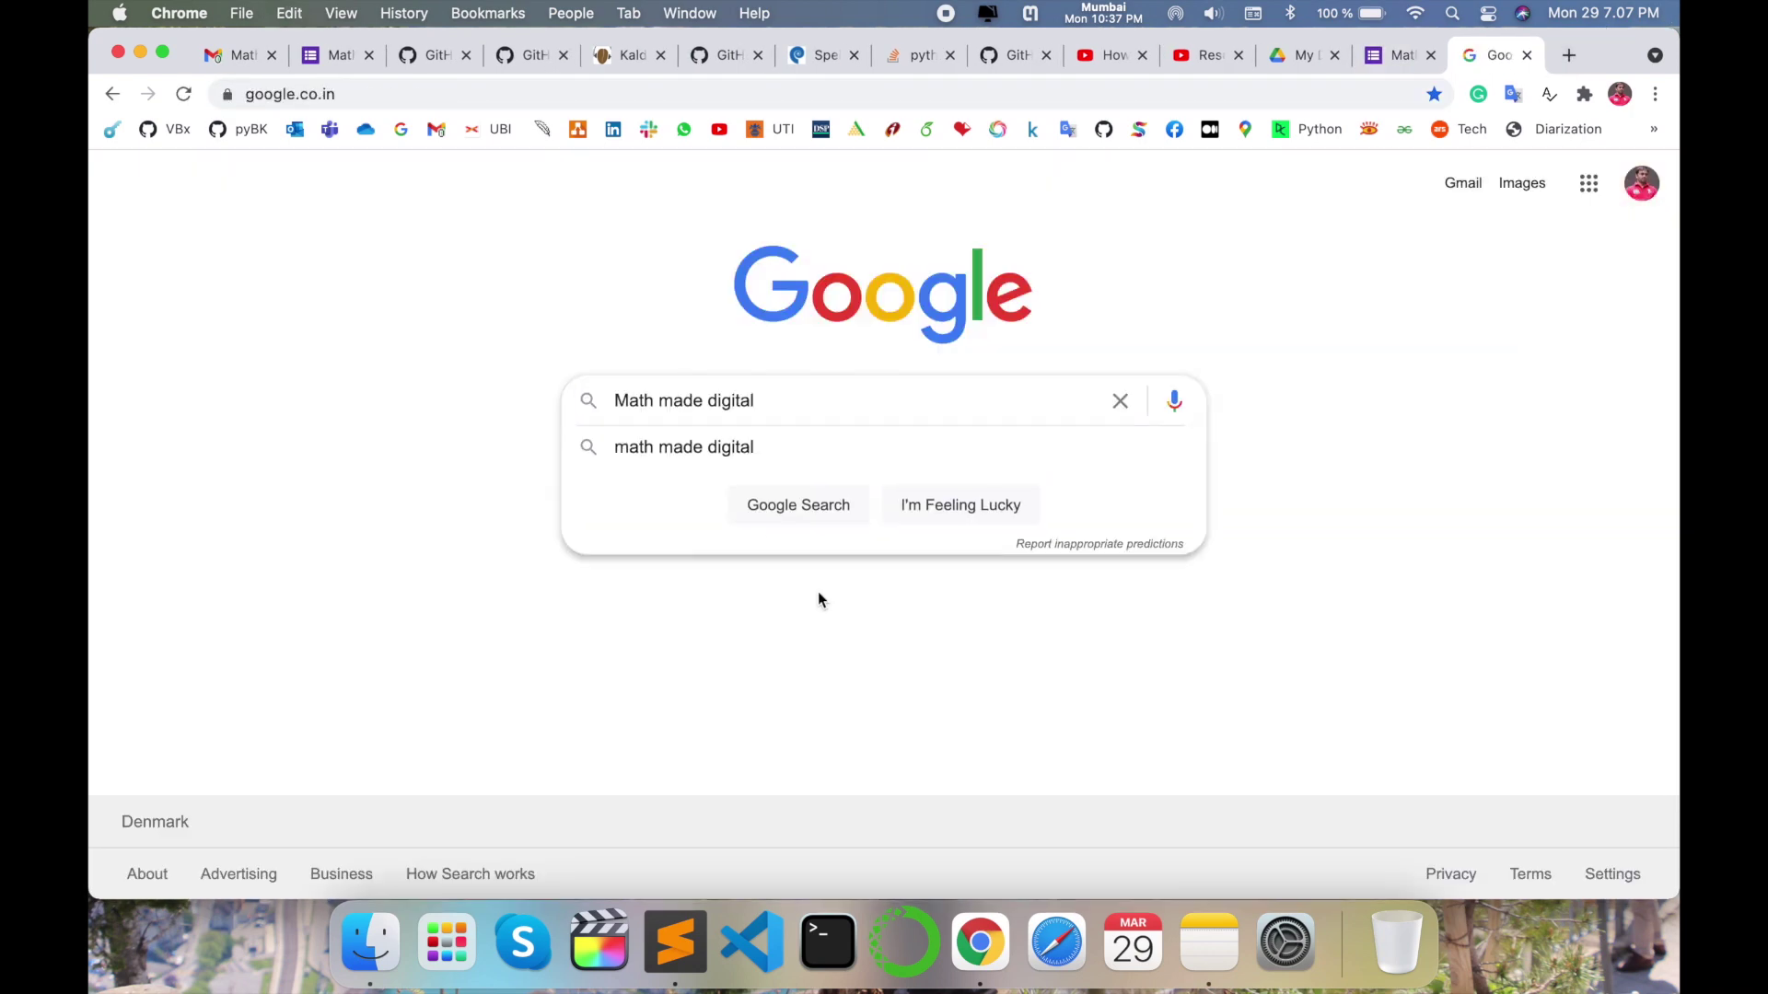
key(Return)
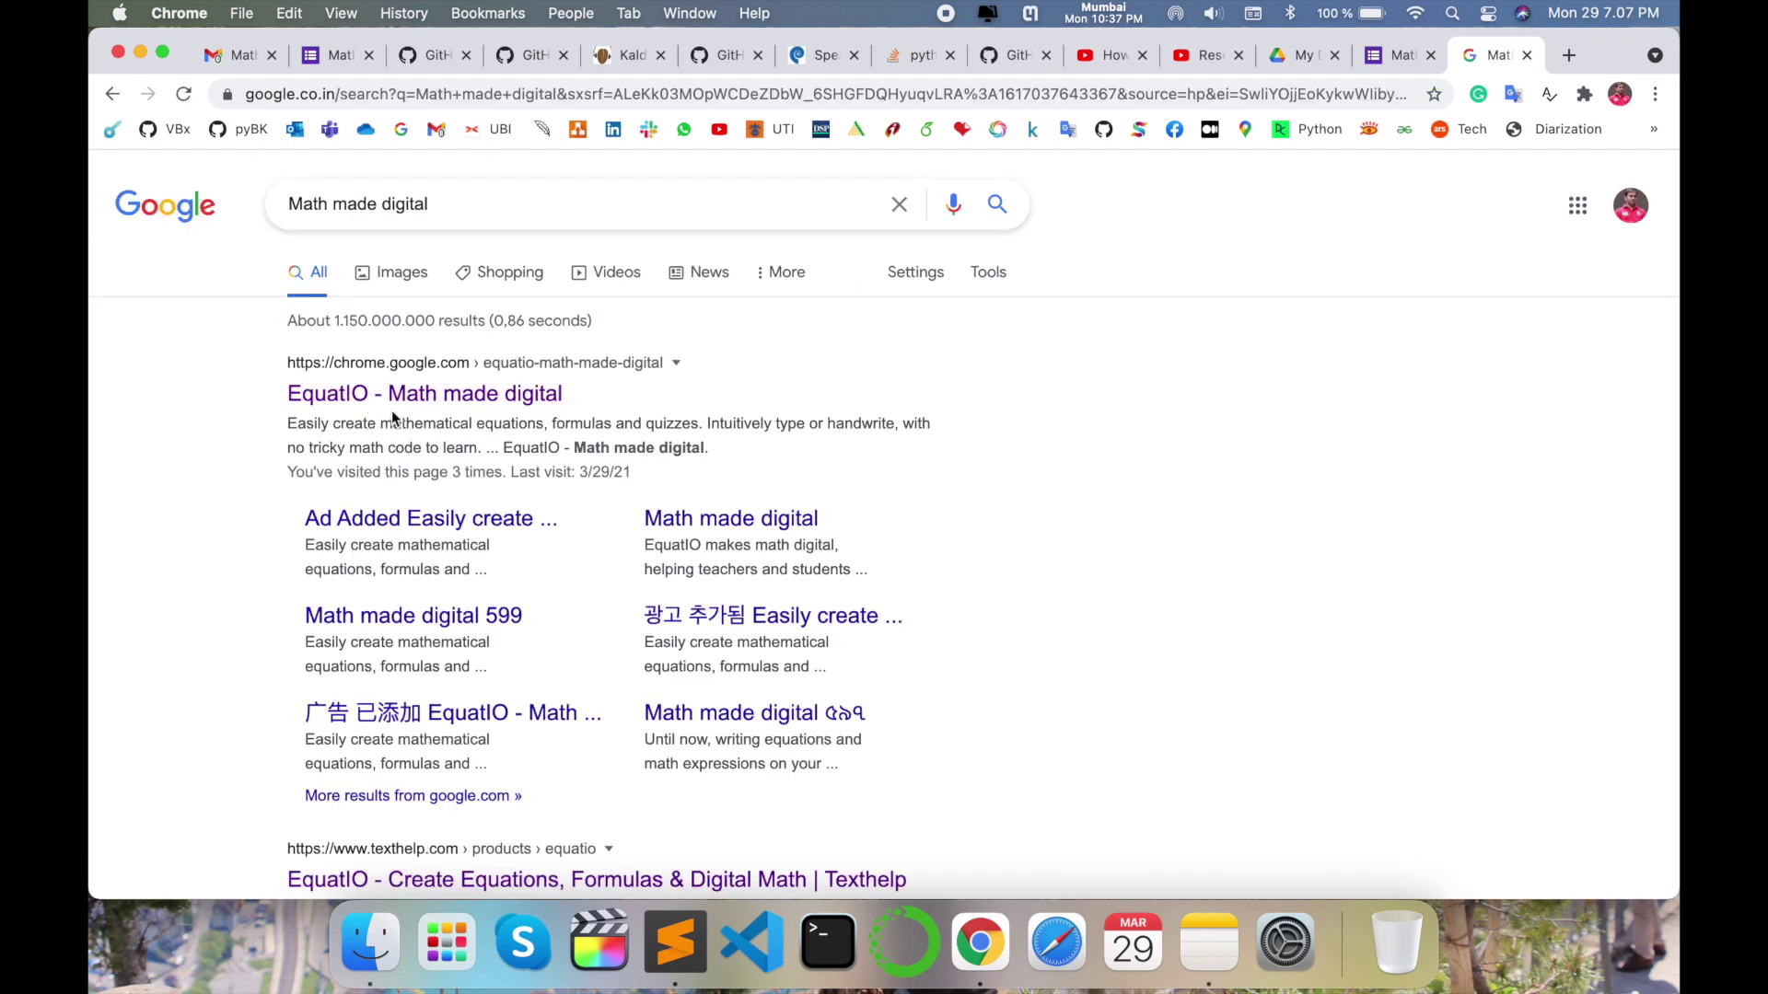
click(414, 393)
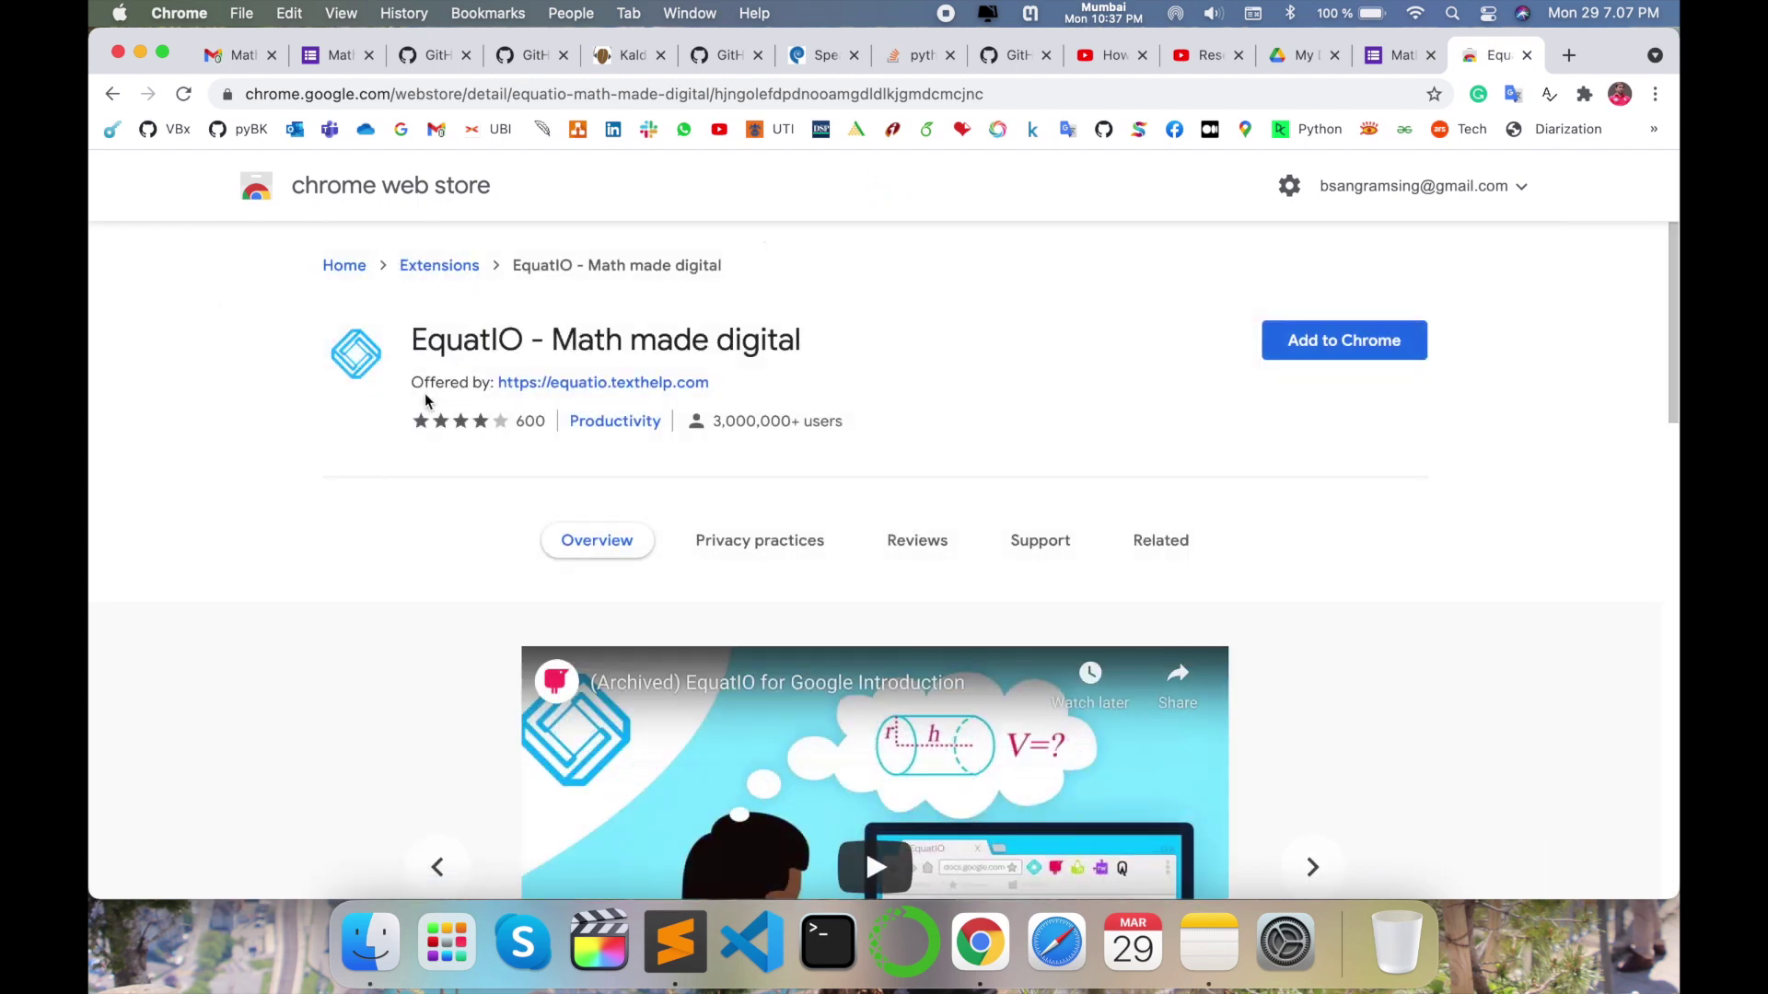
click(1347, 341)
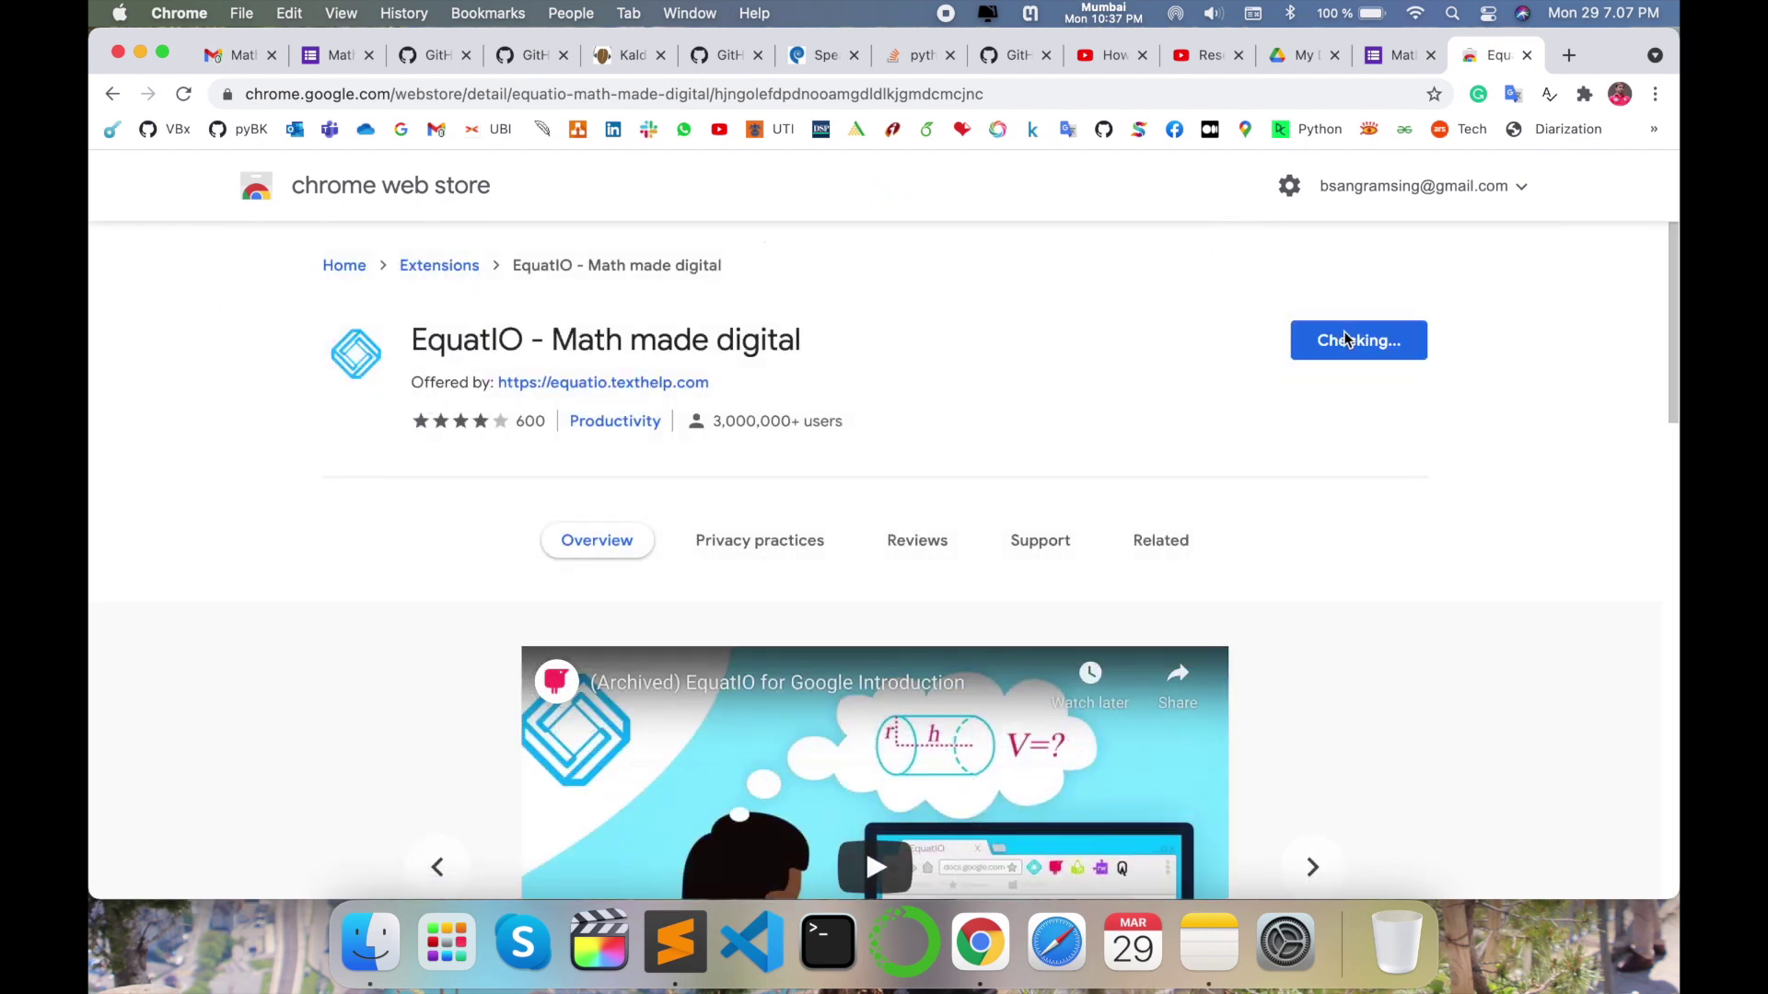
click(1056, 545)
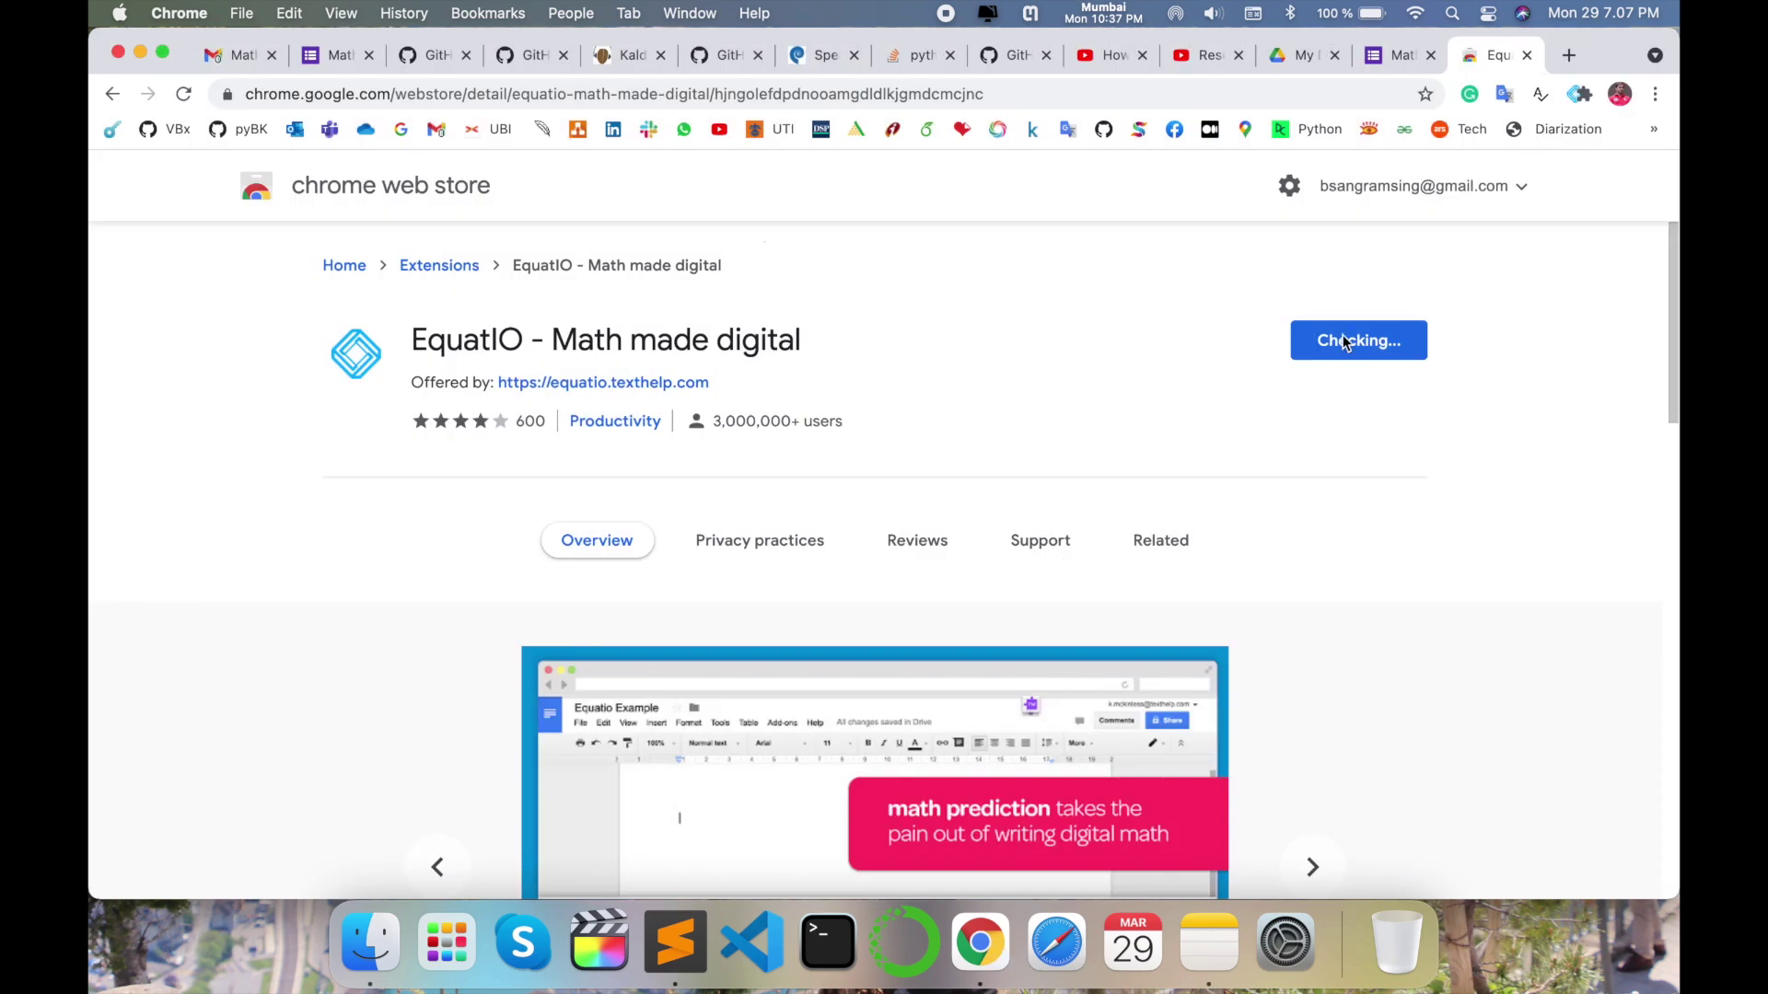
click(1160, 540)
In the Math Quiz form, select the sum question's 21 option and launch EquatIO there.
click(1397, 55)
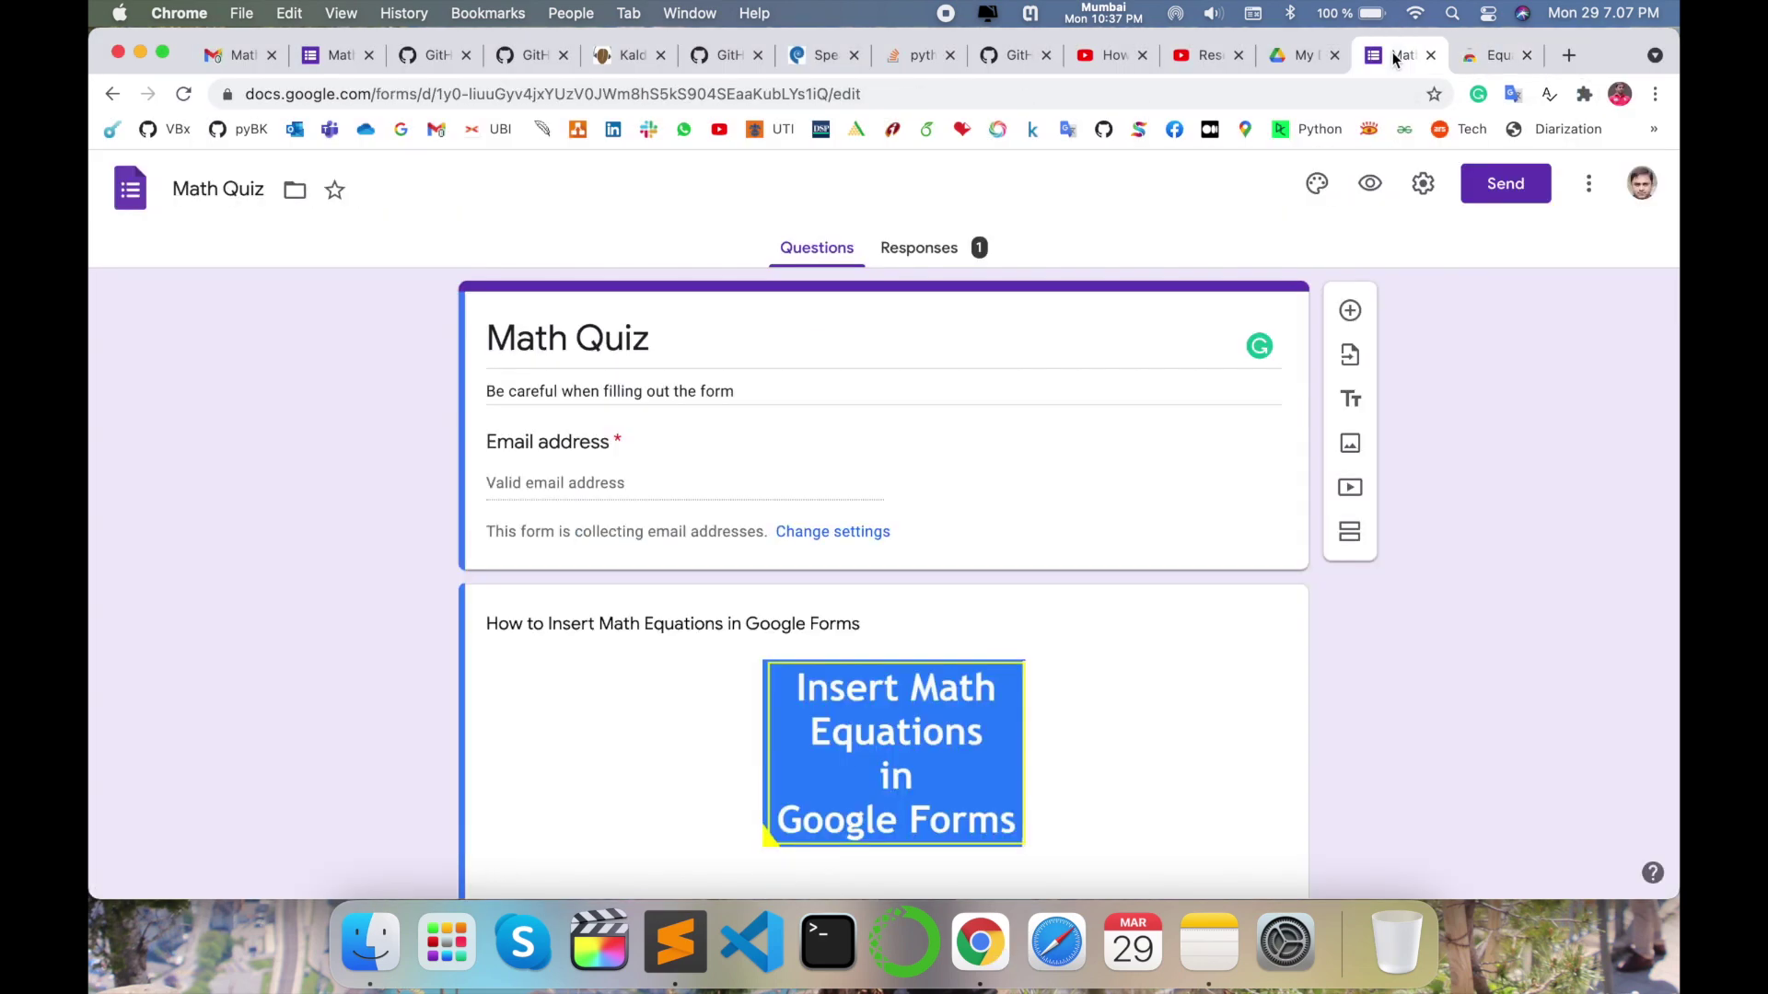
click(183, 93)
scroll(883, 553, down, 5)
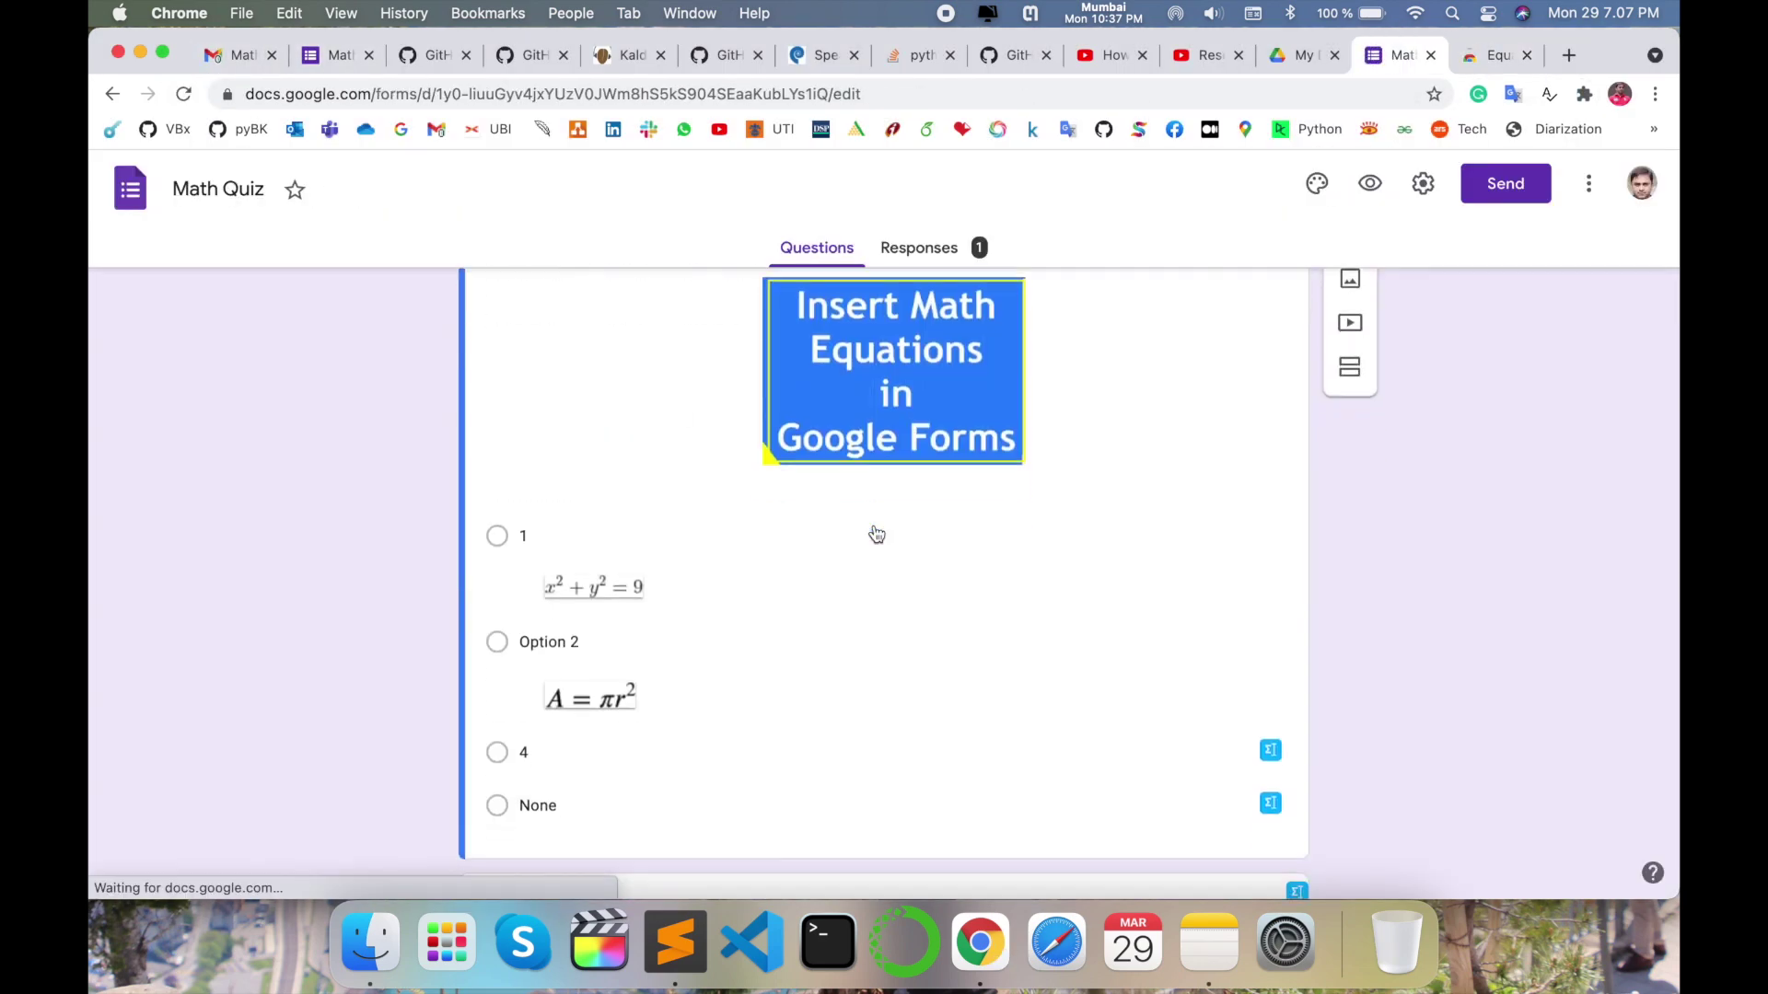
scroll(883, 552, down, 3)
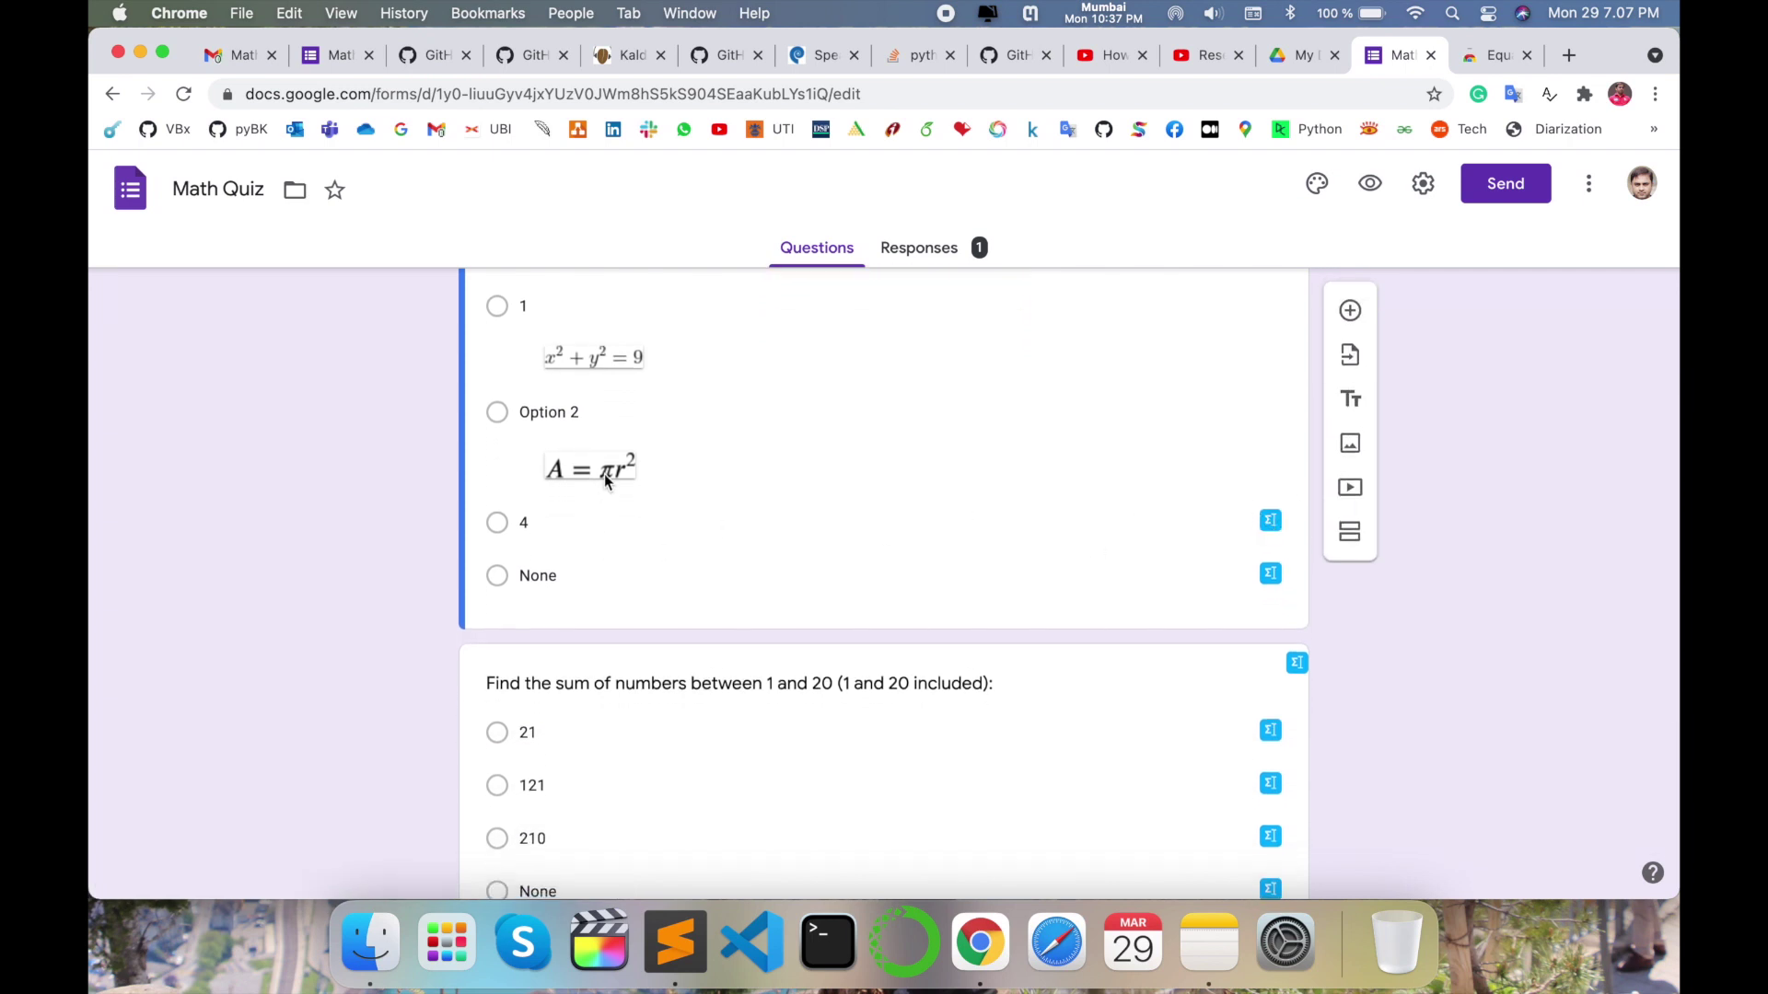
click(566, 527)
scroll(566, 526, down, 5)
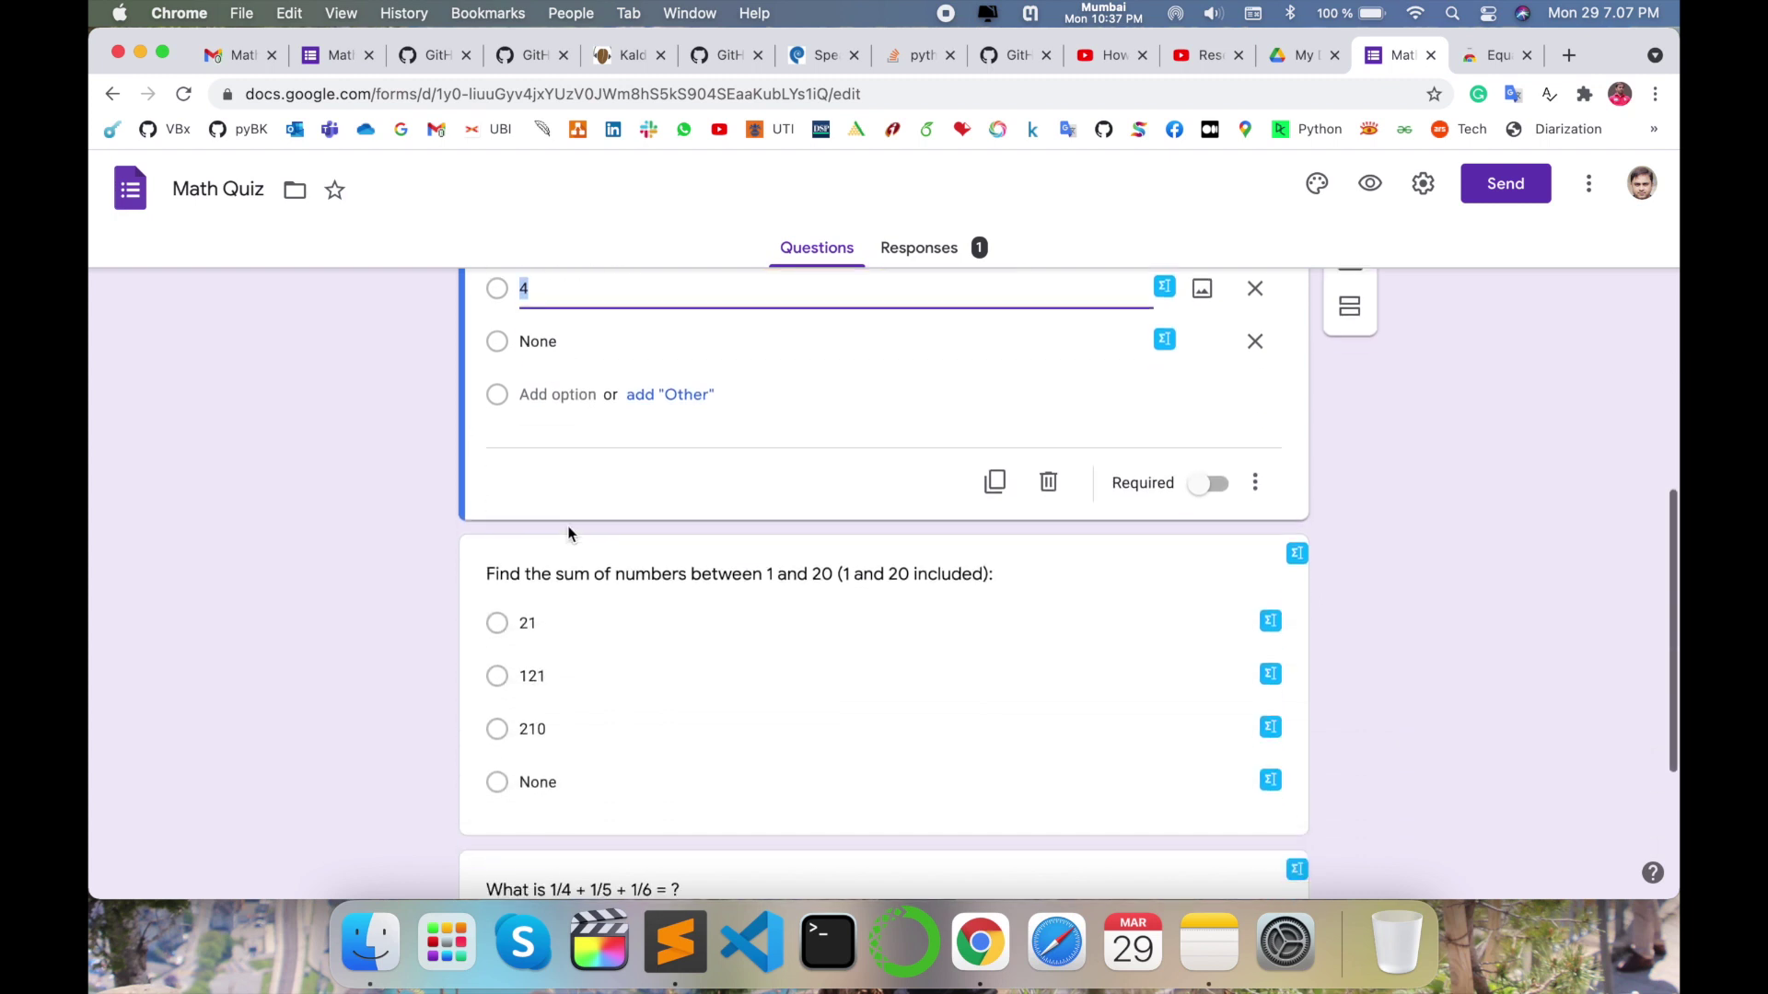
click(596, 586)
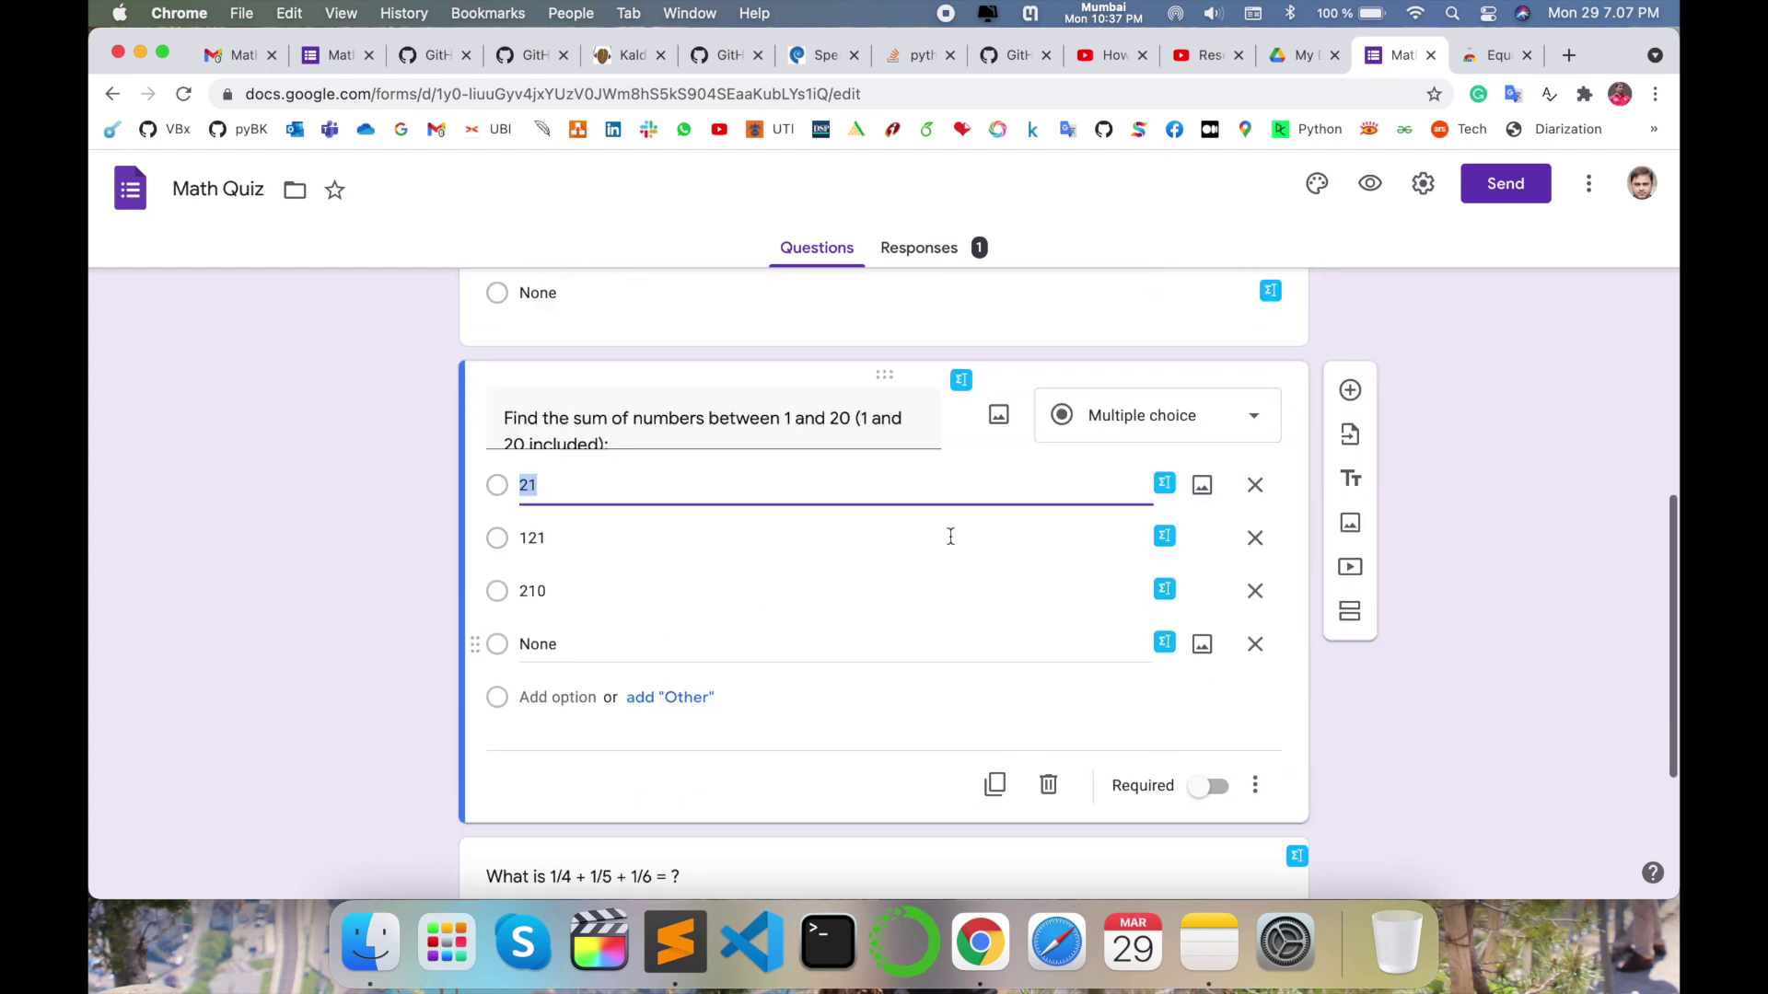
click(1165, 485)
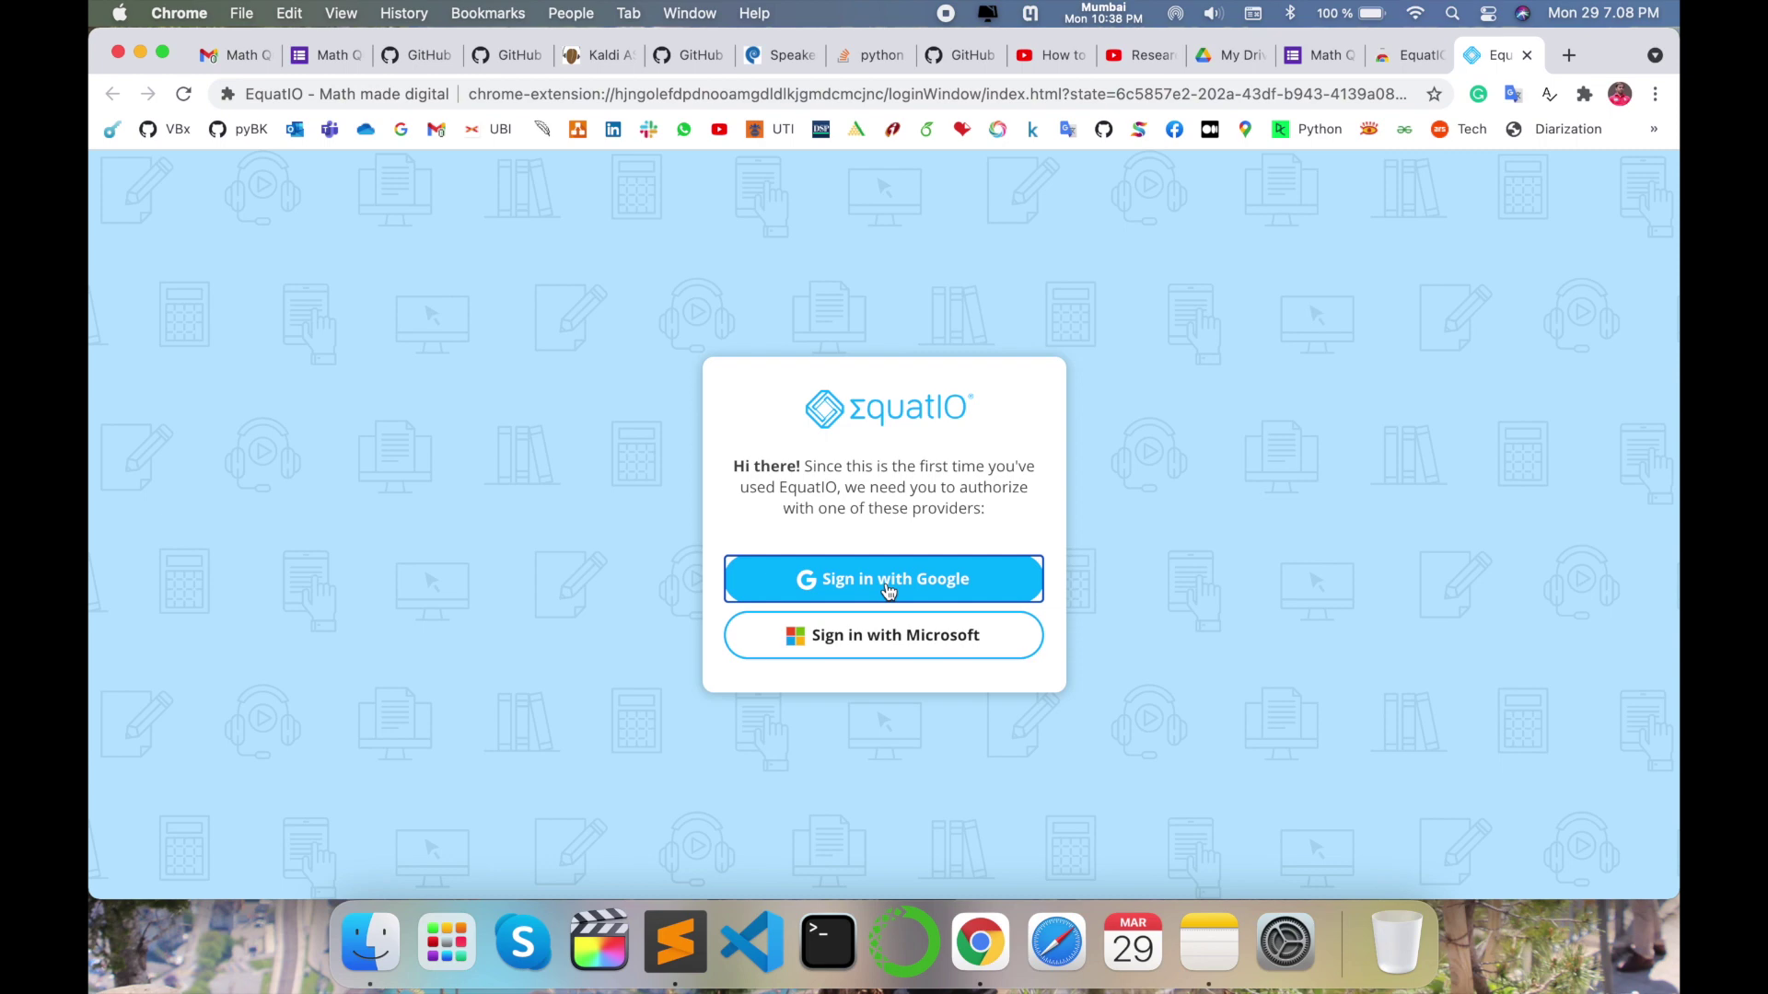
Sign in to EquatIO with a Google account and return to the Math Quiz form.
click(887, 587)
click(809, 593)
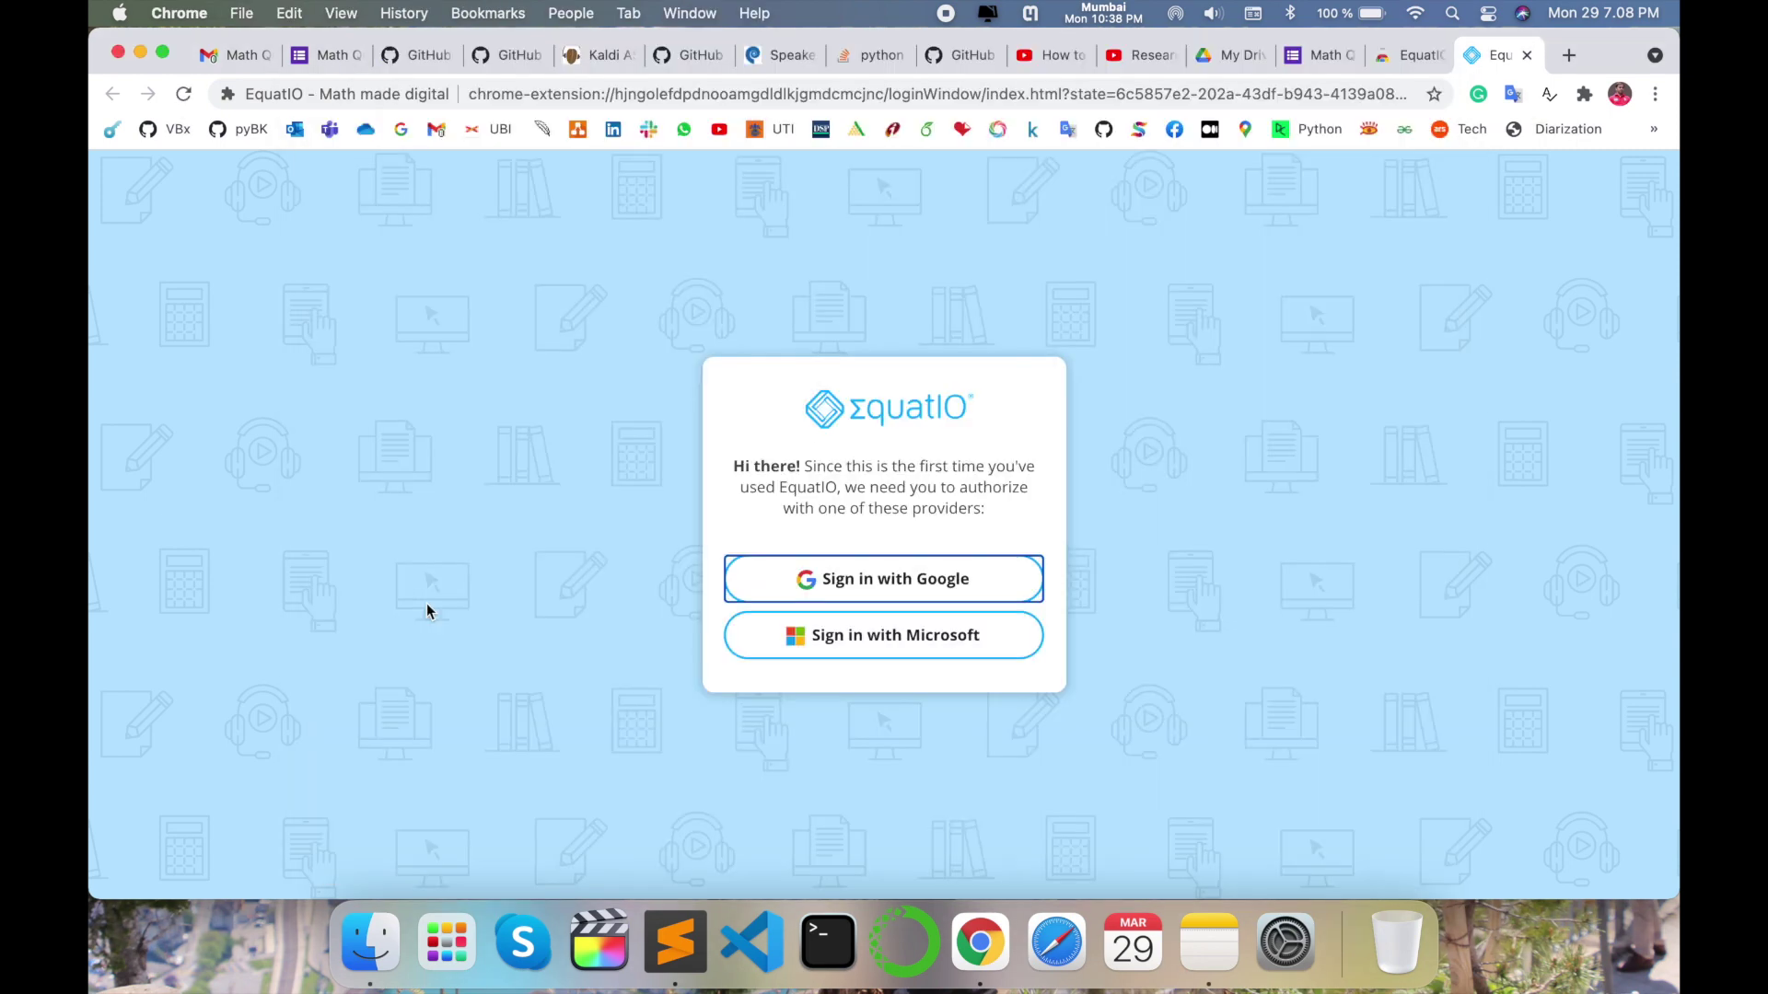
click(1322, 55)
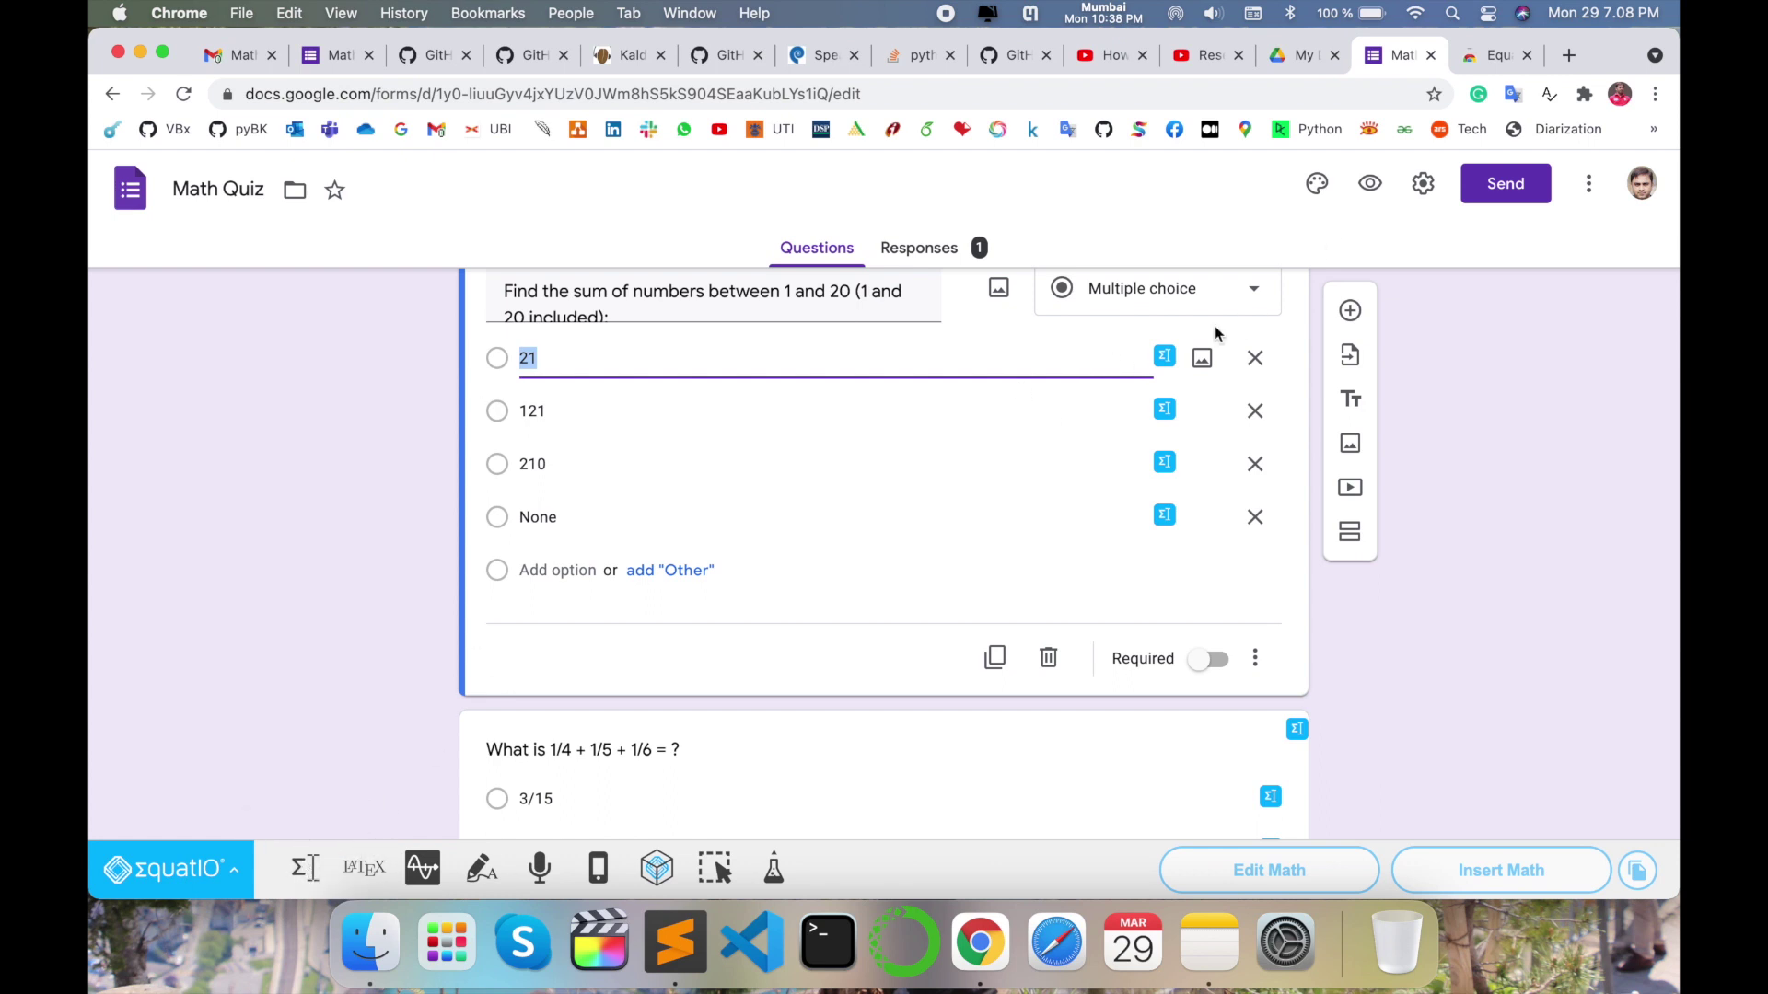
Build x²+y²=9 in EquatIO's Equation Editor with the Symbols exponent template and insert it.
click(303, 868)
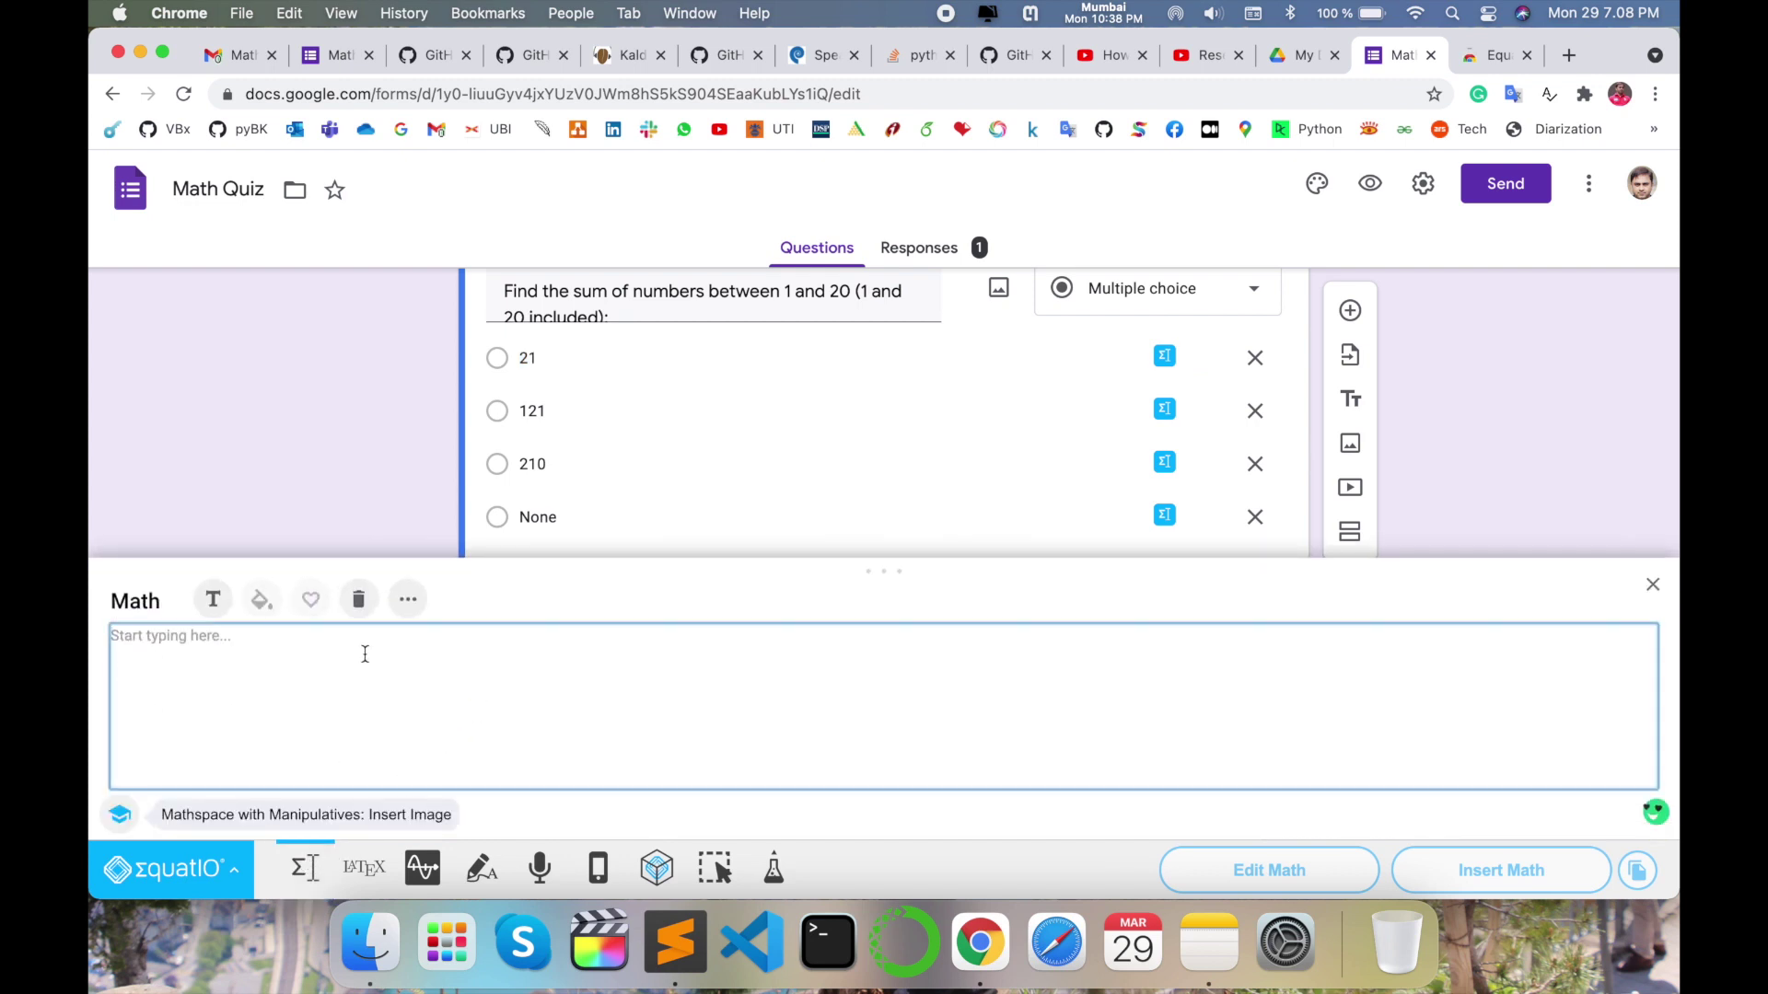
click(408, 598)
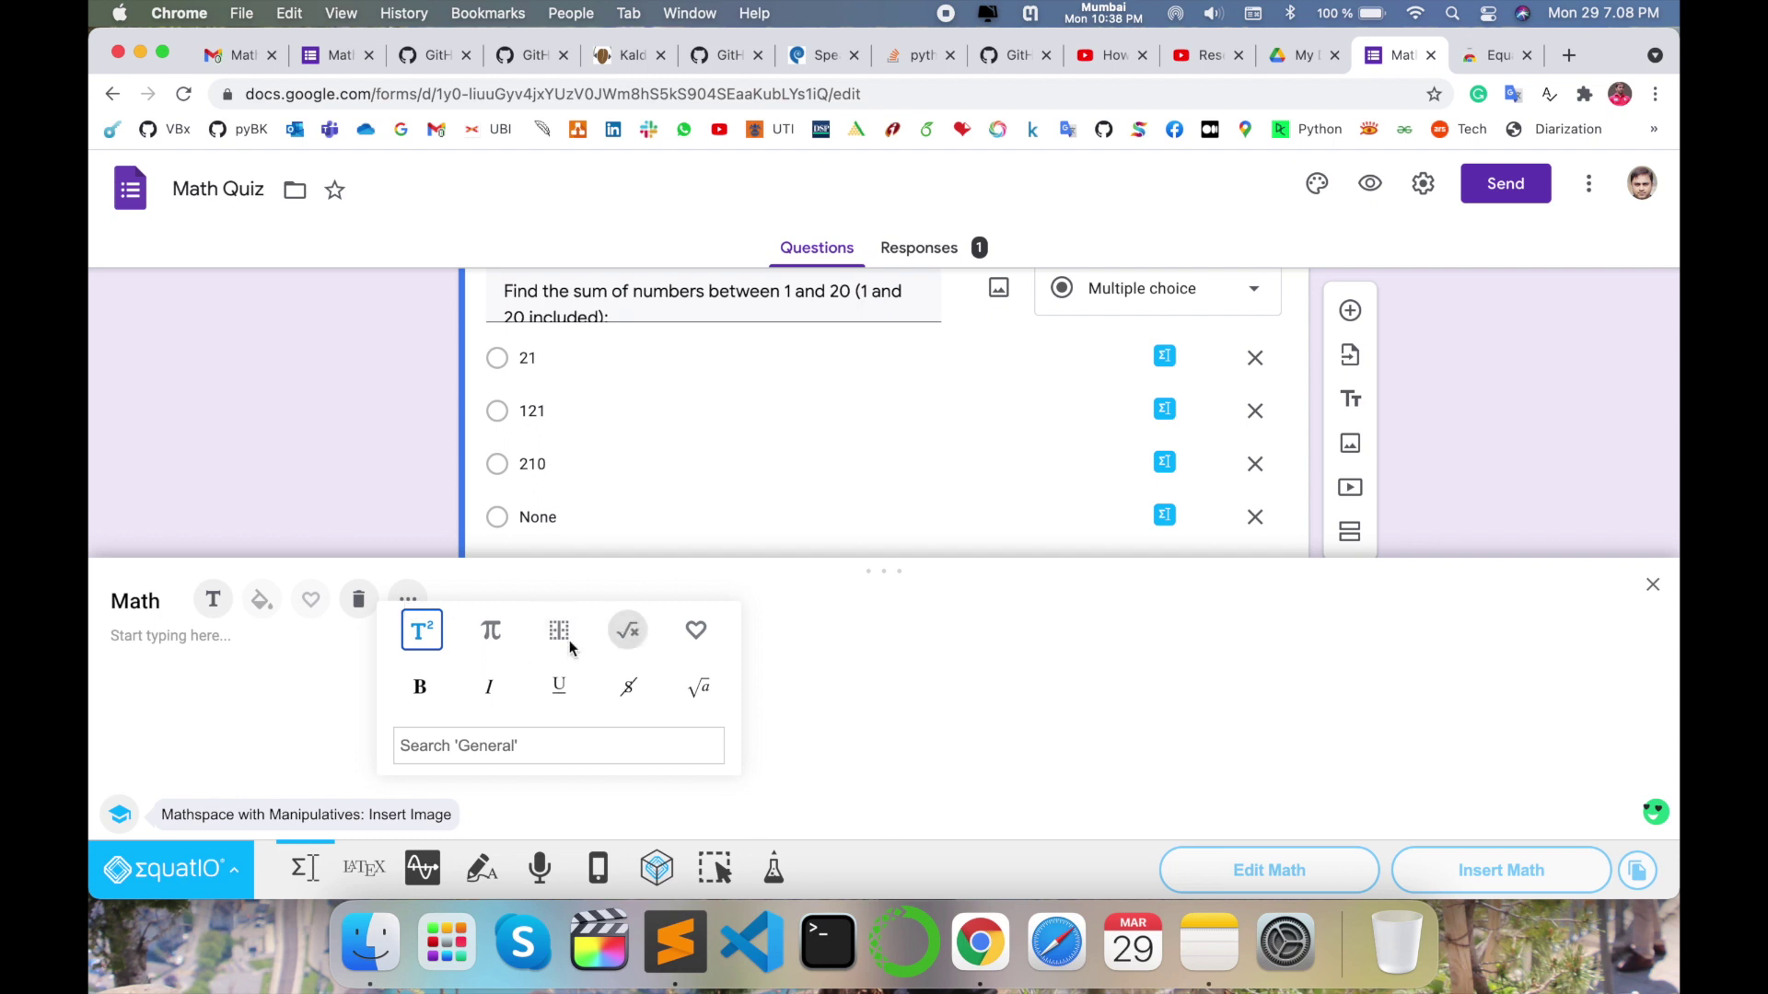
click(490, 632)
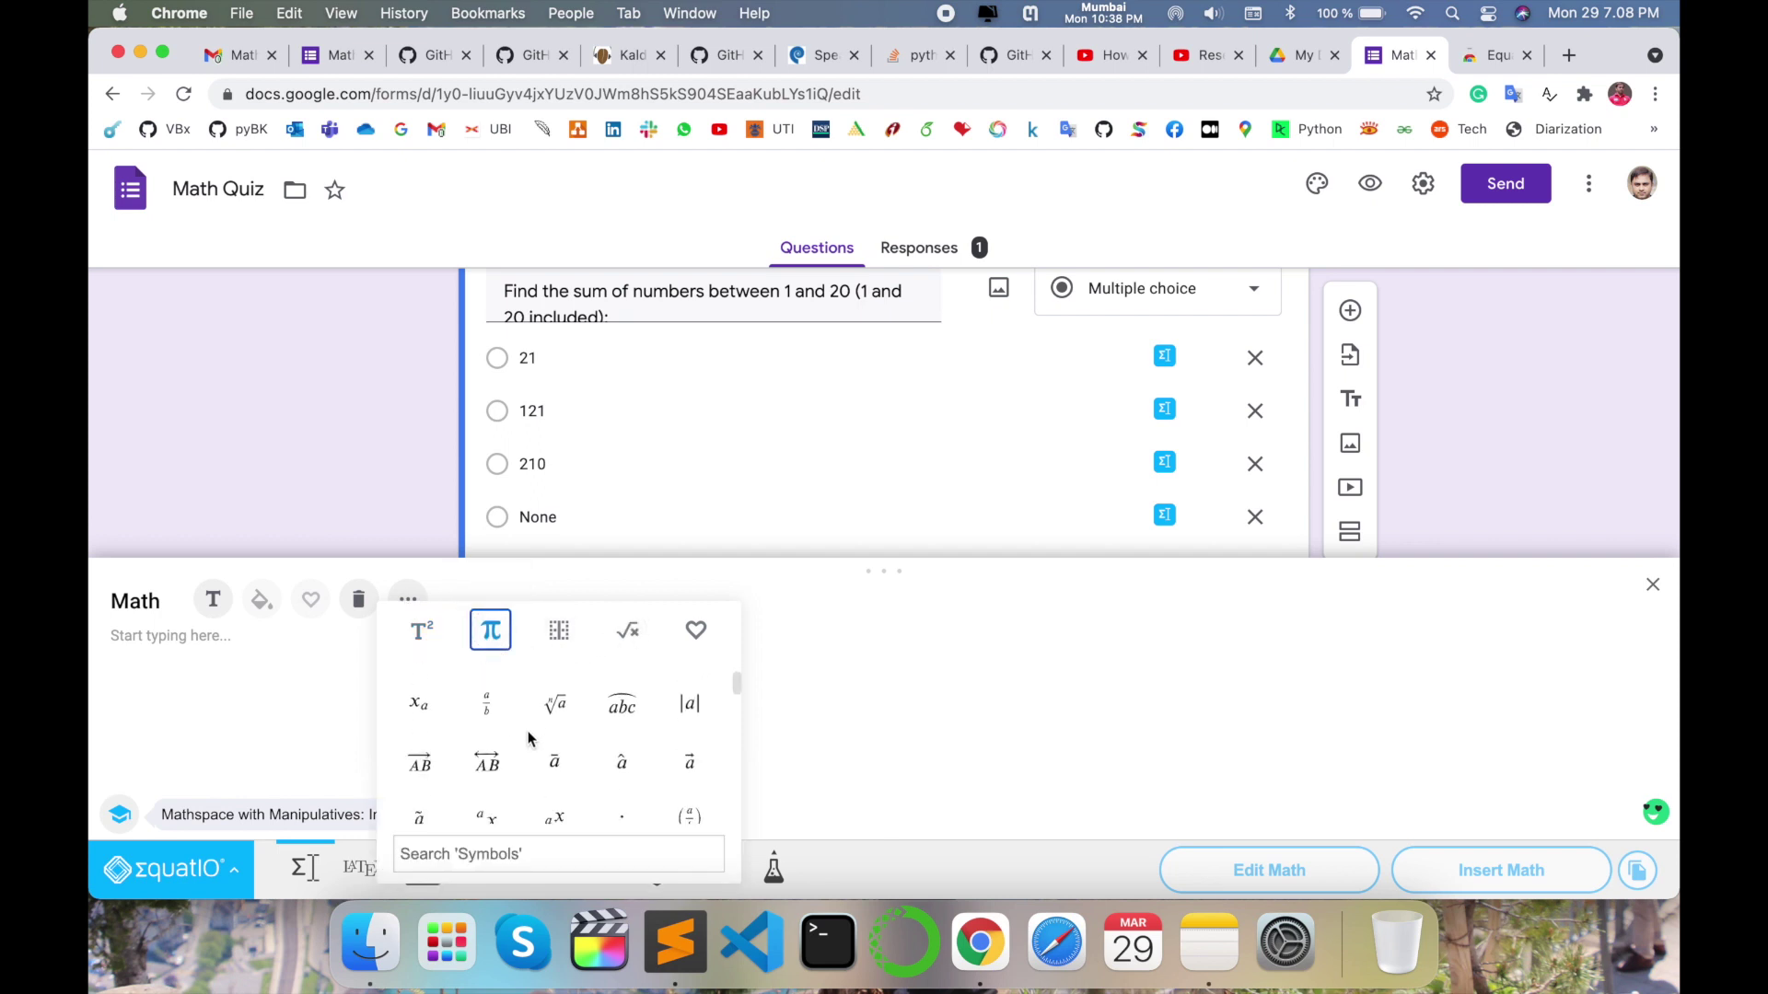
scroll(530, 747, down, 2)
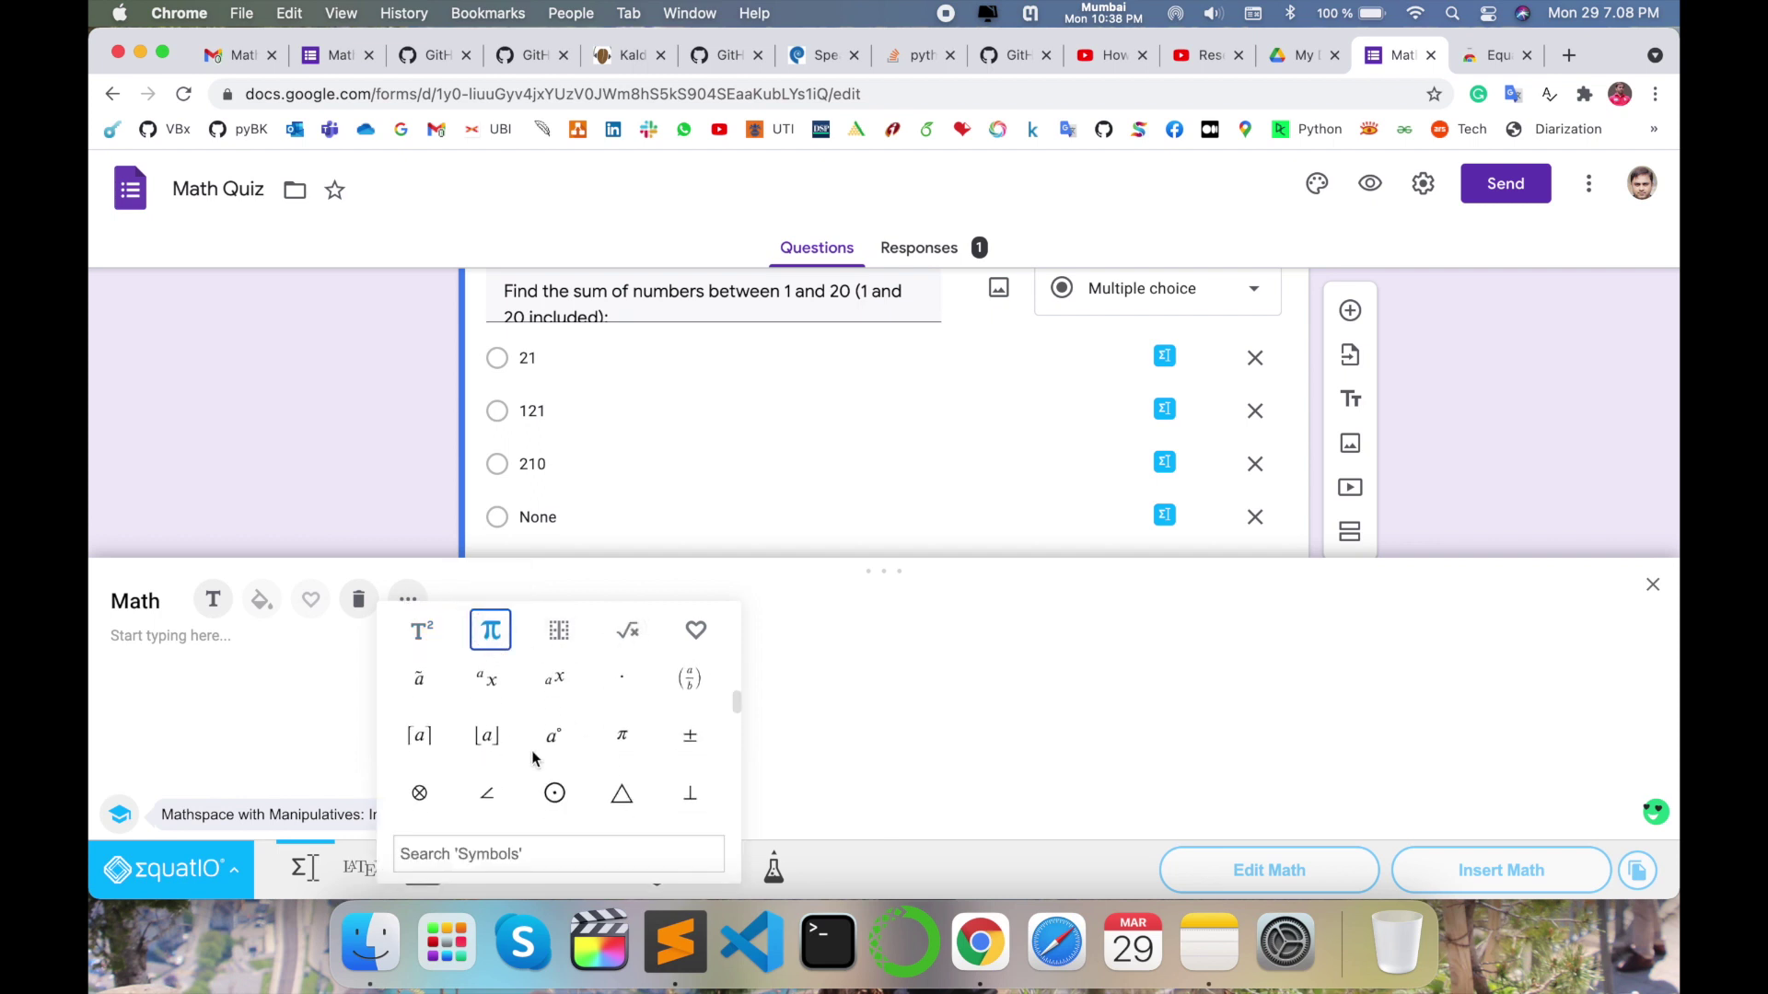
click(555, 679)
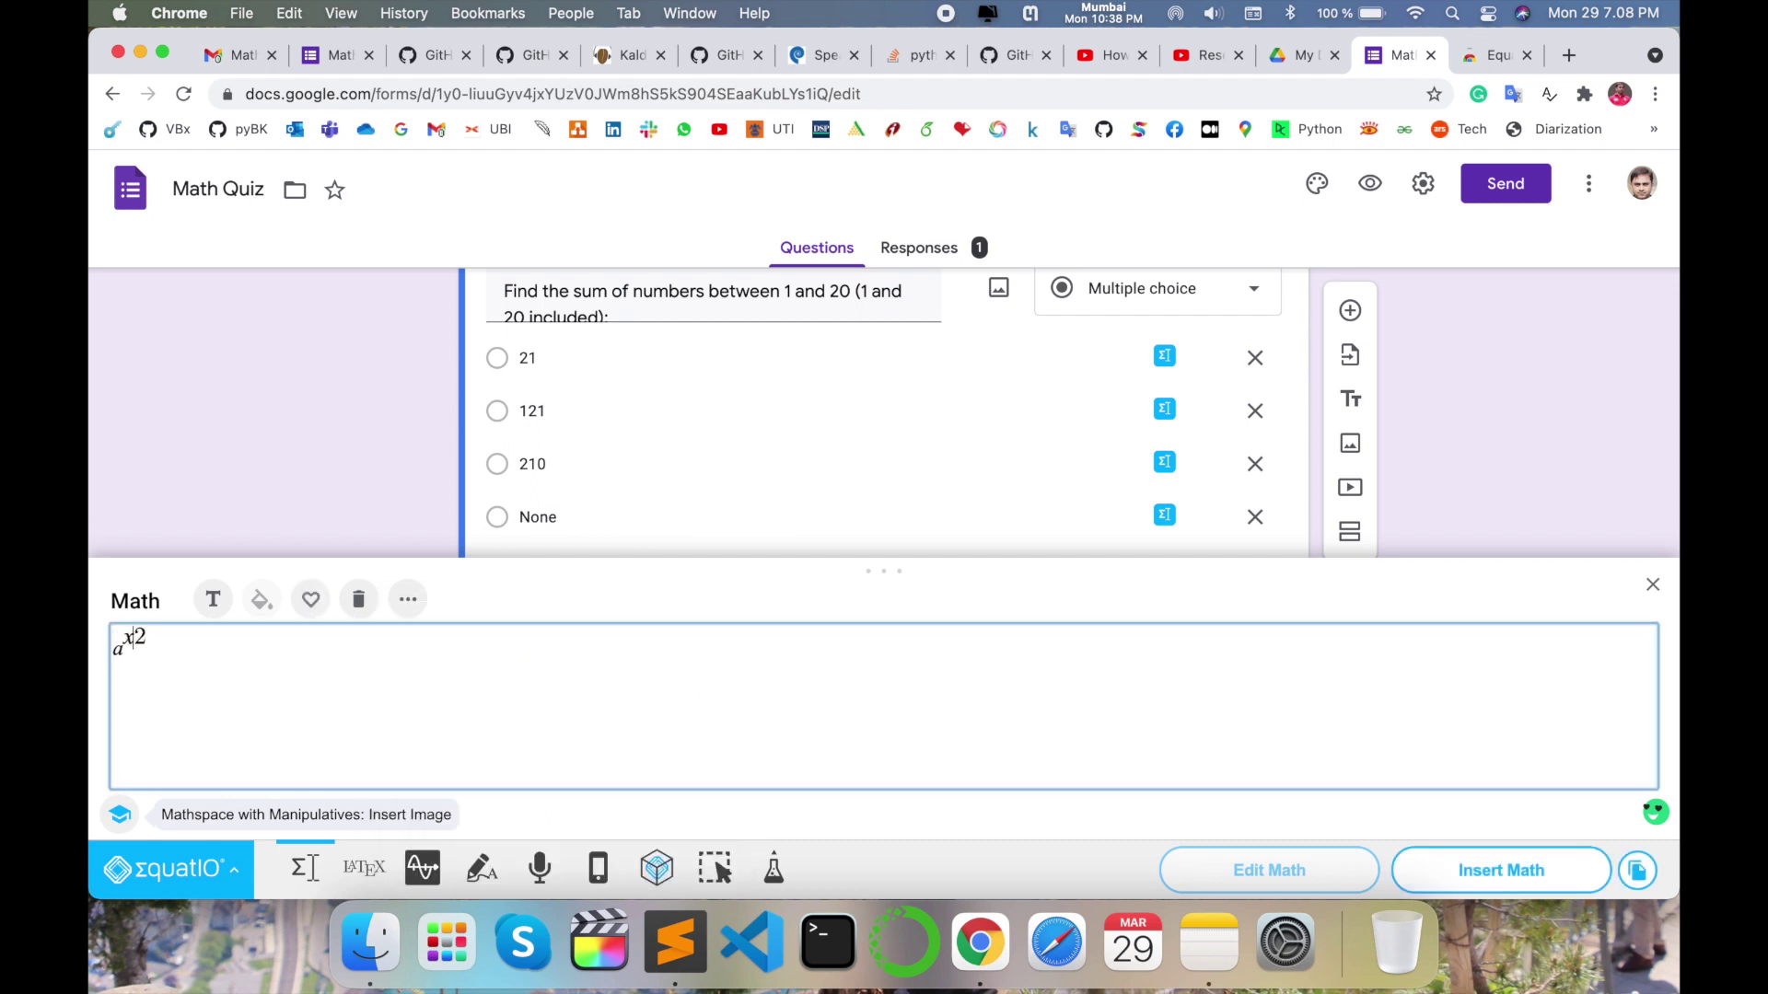
key(BackSpace)
text(y^2 = )
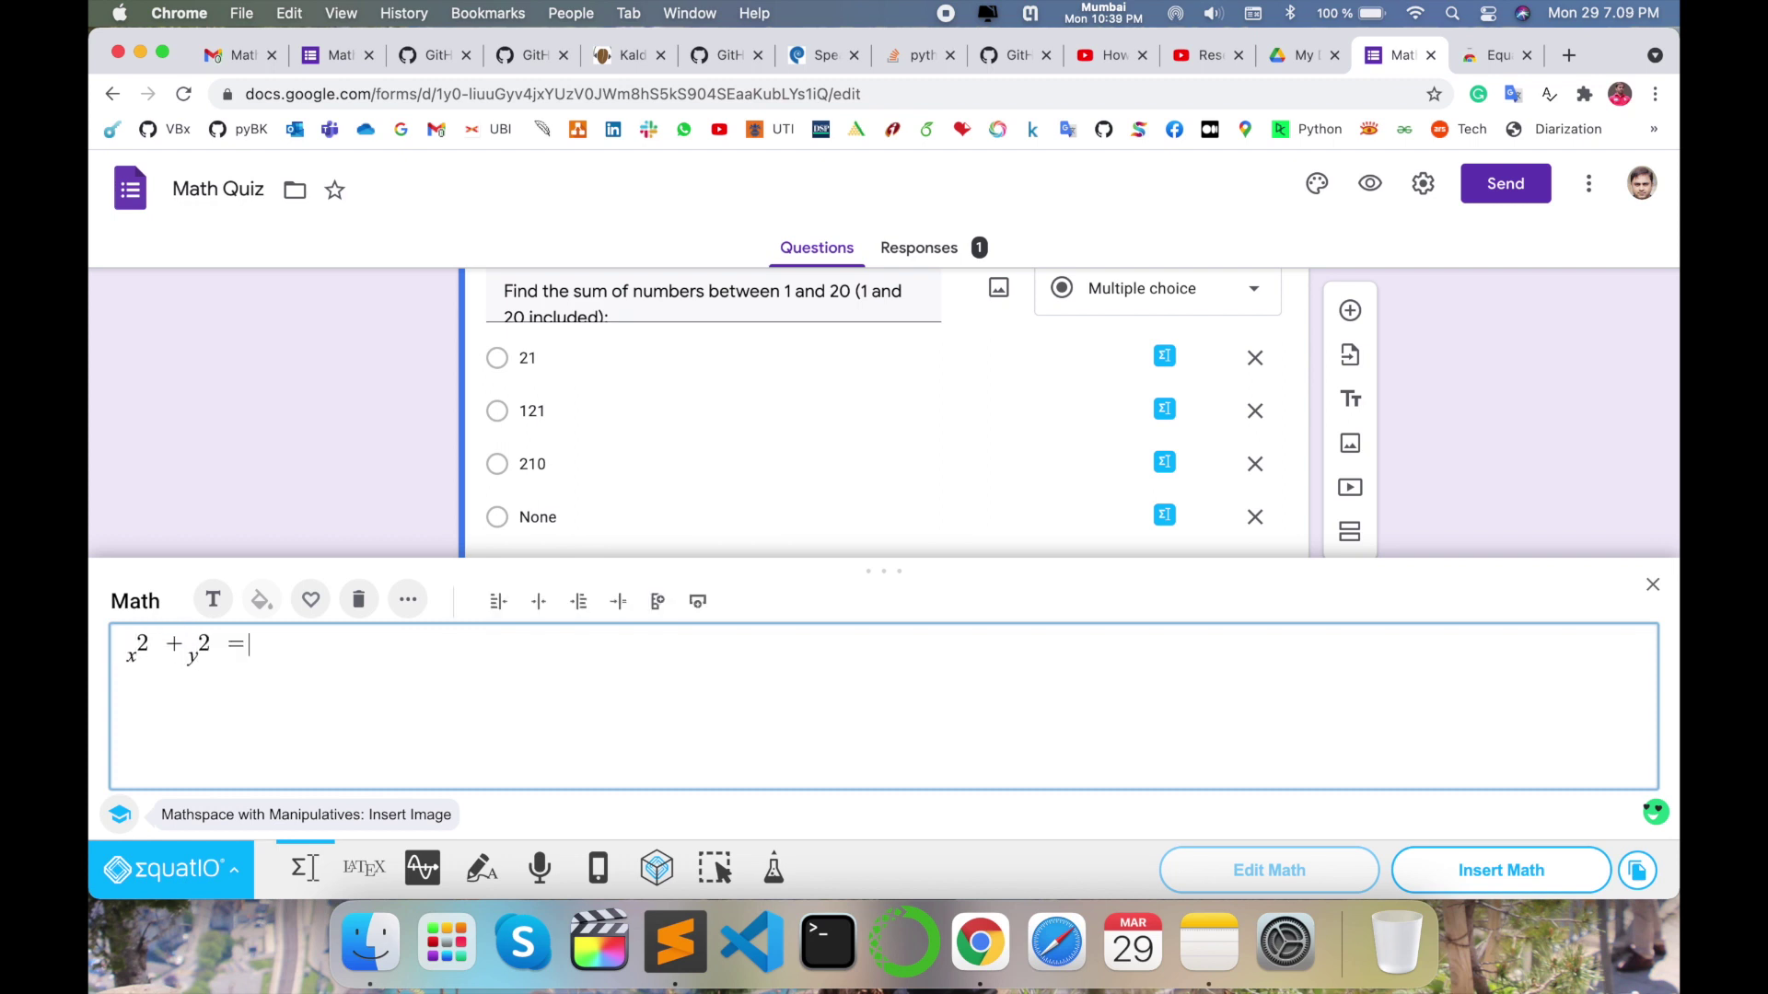
text(9)
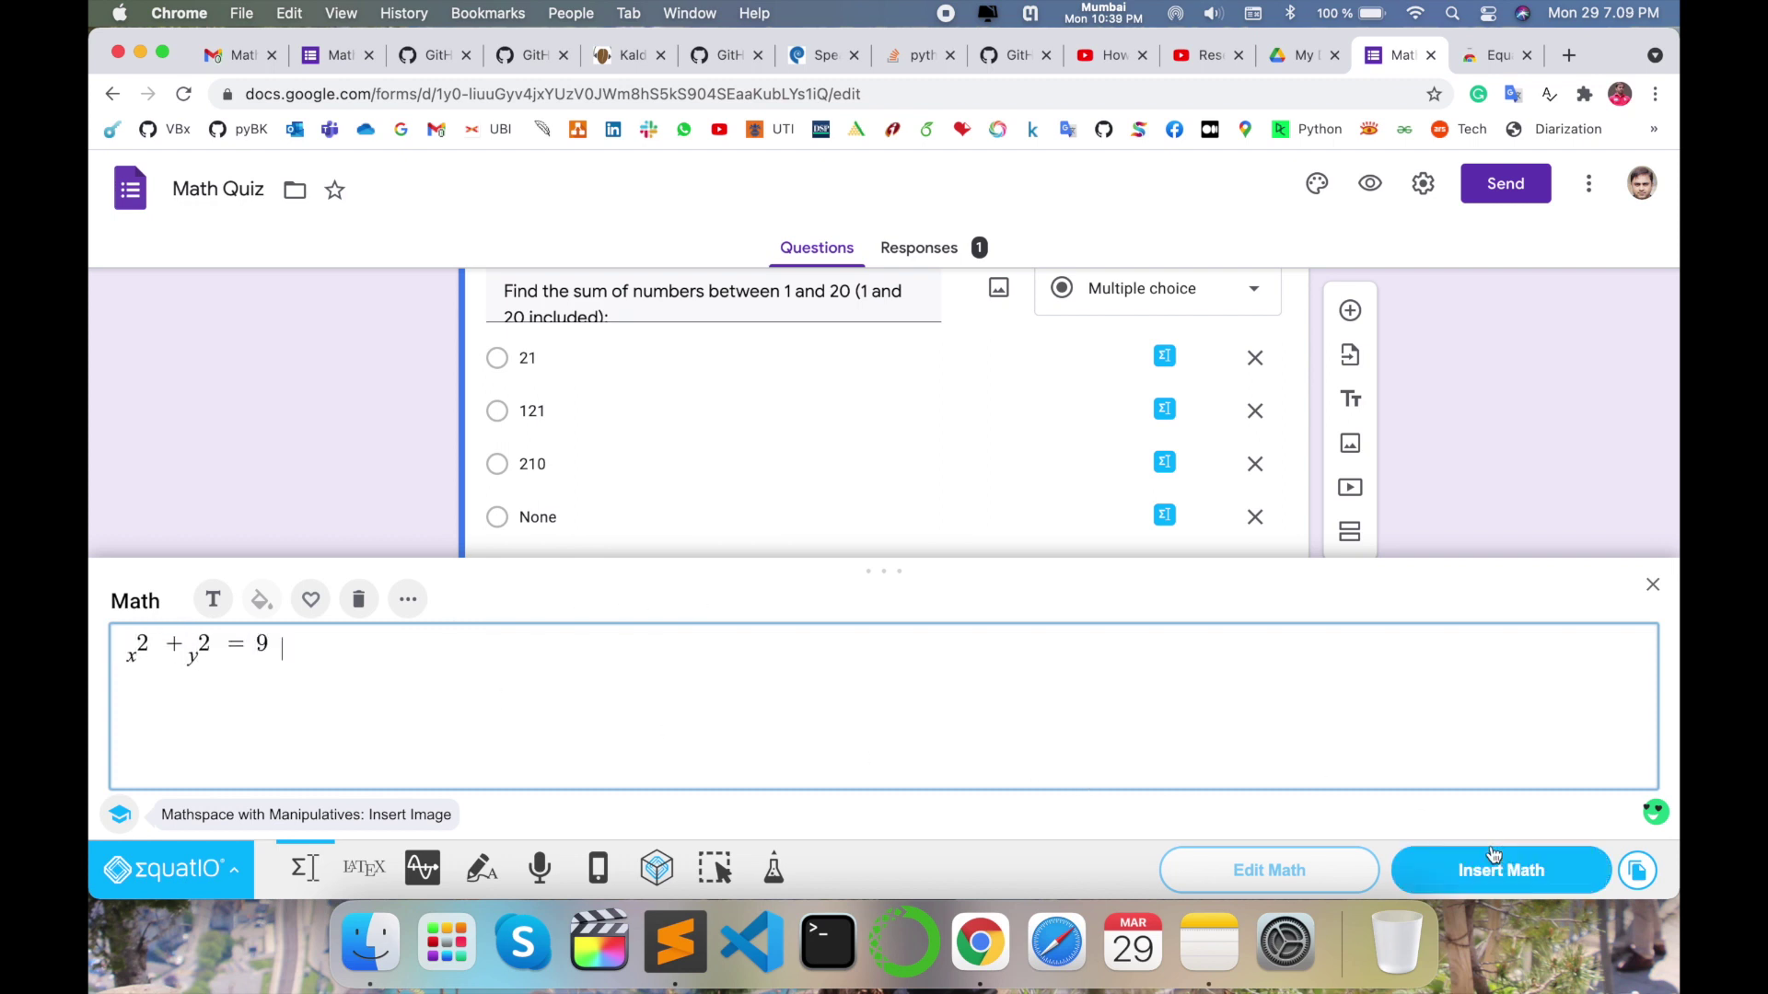
click(1490, 872)
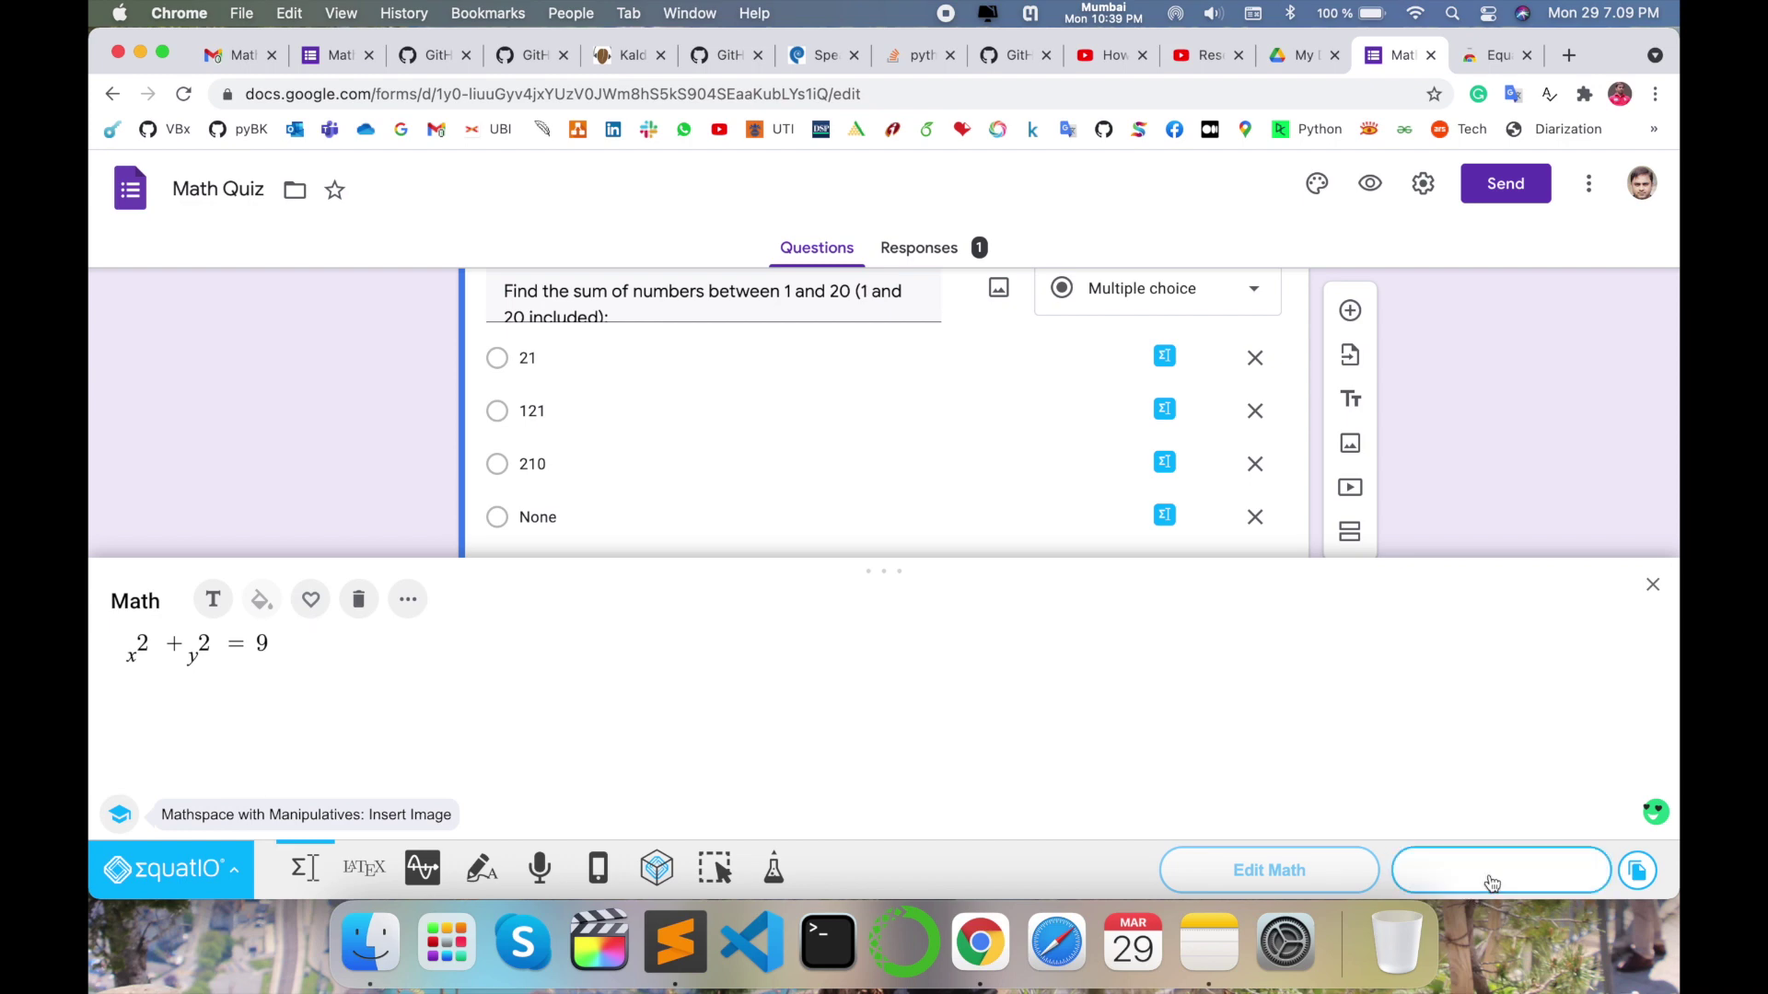